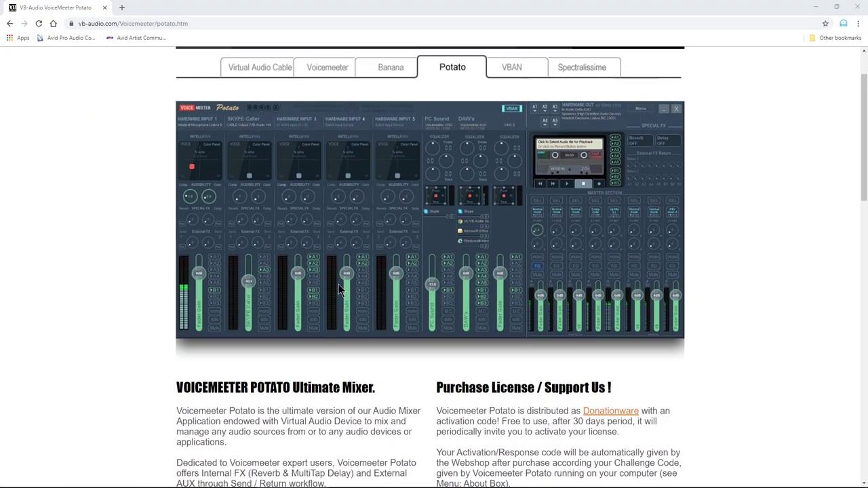
# Highlight the 30-day activation notice on the vb-audio Potato page, then clear the highlight.
pyautogui.scroll(1, 339, 290)
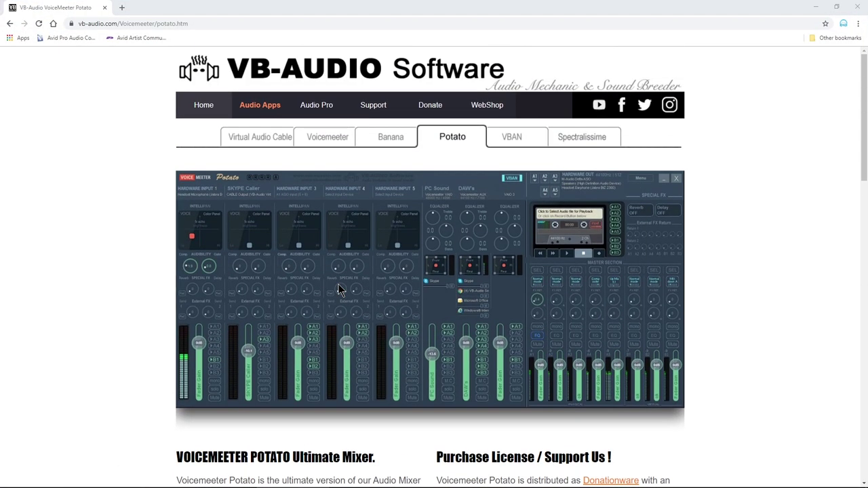
pyautogui.scroll(-5, 339, 233)
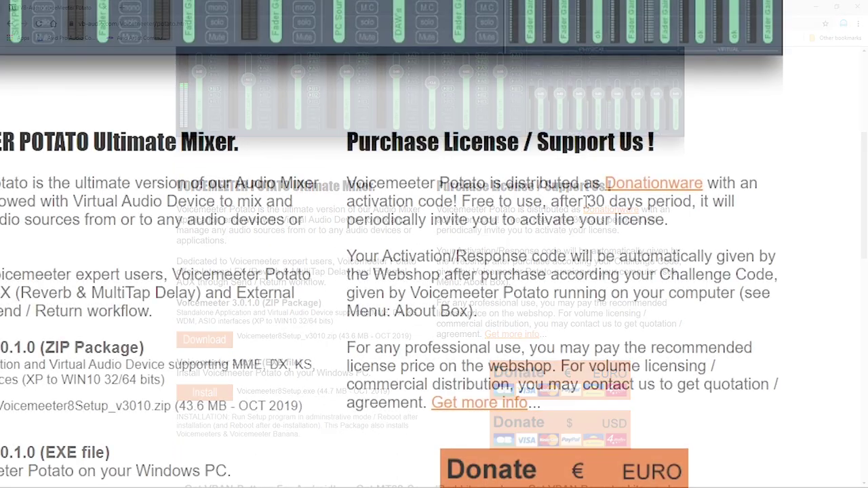
pyautogui.moveTo(587, 202); pyautogui.dragTo(705, 225)
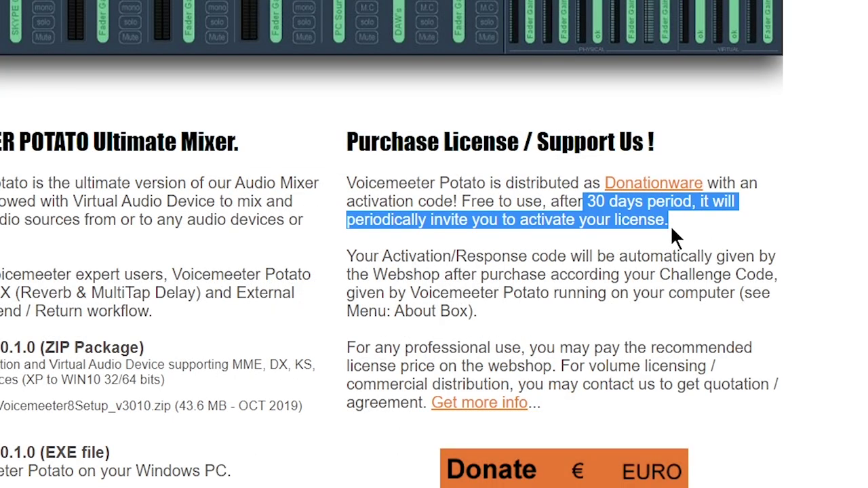
pyautogui.click(761, 236)
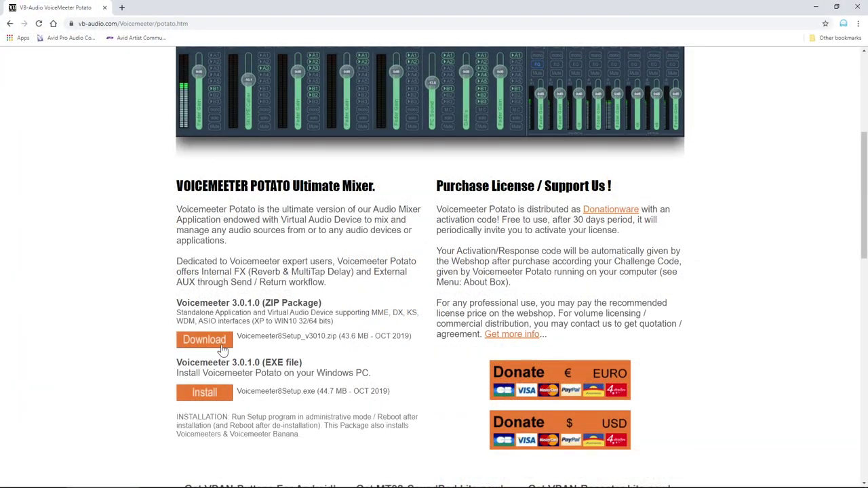
pyautogui.scroll(-3, 93, 319)
pyautogui.scroll(8, 93, 318)
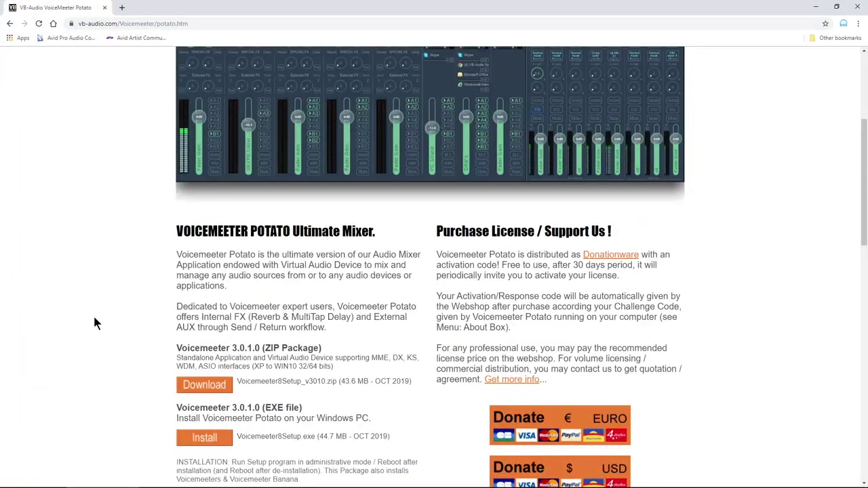
# Minimize Chrome and move the Voicemeeter Potato mixer window up and to the right.
pyautogui.click(815, 7)
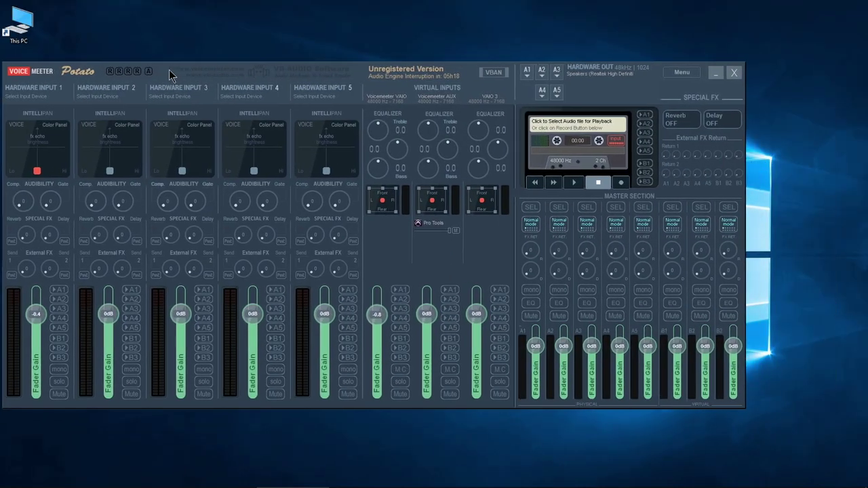
pyautogui.moveTo(170, 71); pyautogui.dragTo(246, 71)
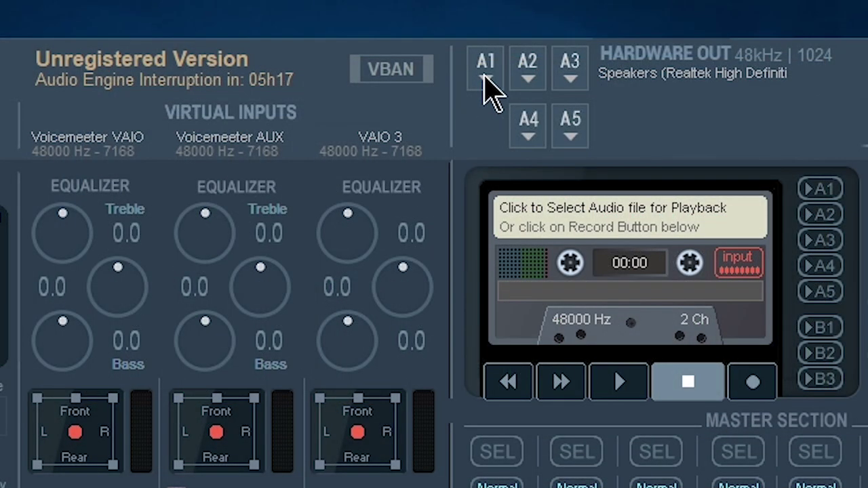
# Keep A1 on MME: Speakers (Realtek) and lower the Windows volume from 51 to 49.
pyautogui.click(484, 75)
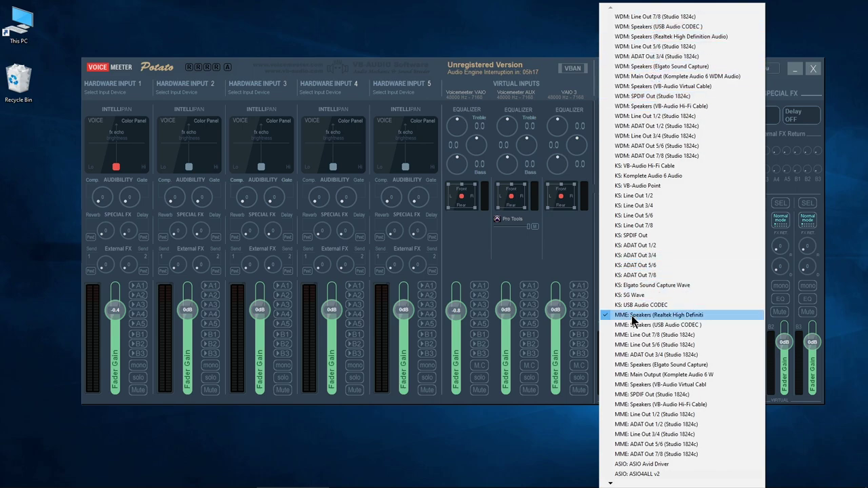
pyautogui.click(568, 431)
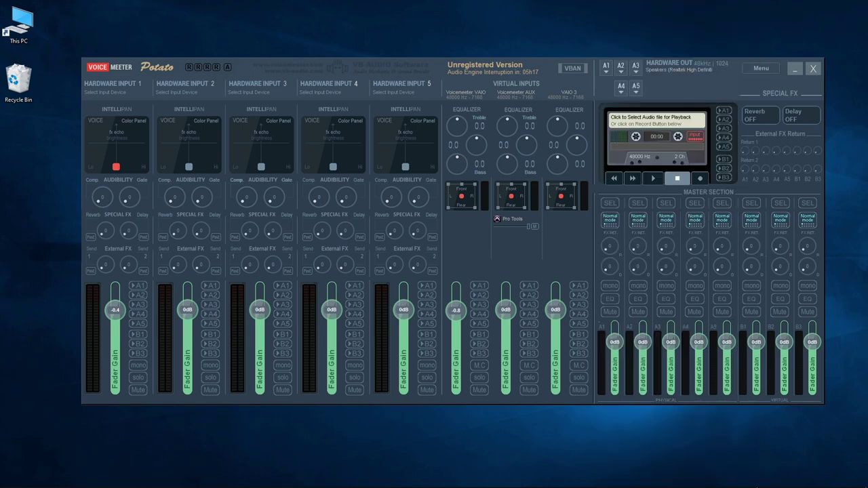
pyautogui.click(809, 479)
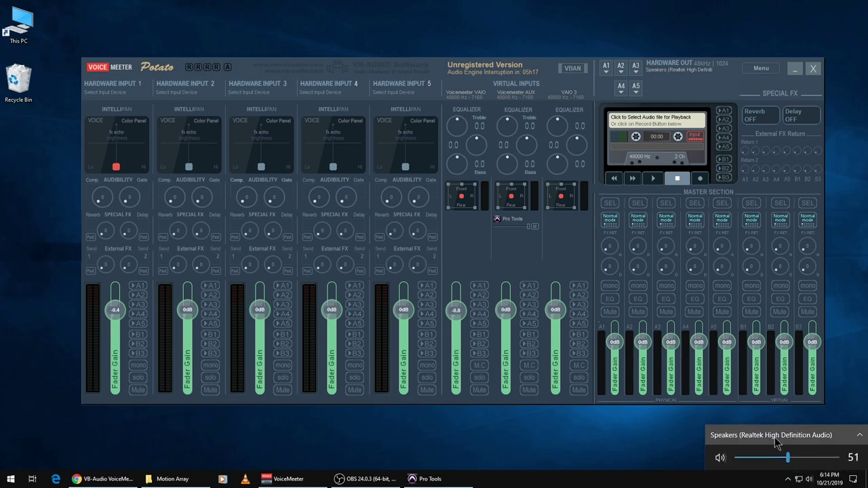
pyautogui.moveTo(788, 459); pyautogui.dragTo(786, 459)
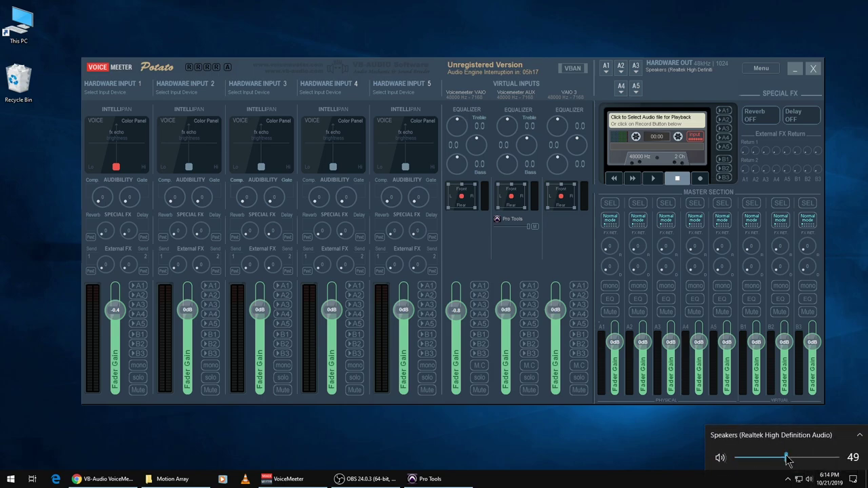
pyautogui.click(635, 442)
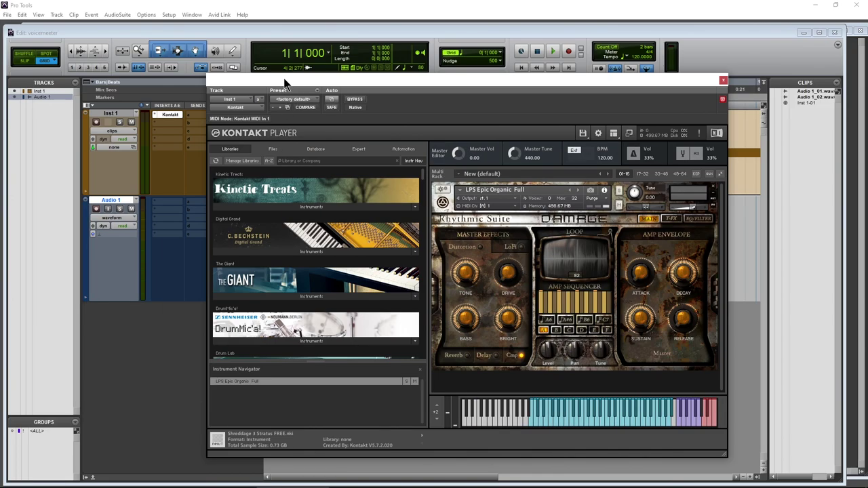
# Move Kontakt aside and confirm Voicemeeter Virtual ASIO as the Playback Engine with a 1024 buffer.
pyautogui.moveTo(285, 83); pyautogui.dragTo(362, 83)
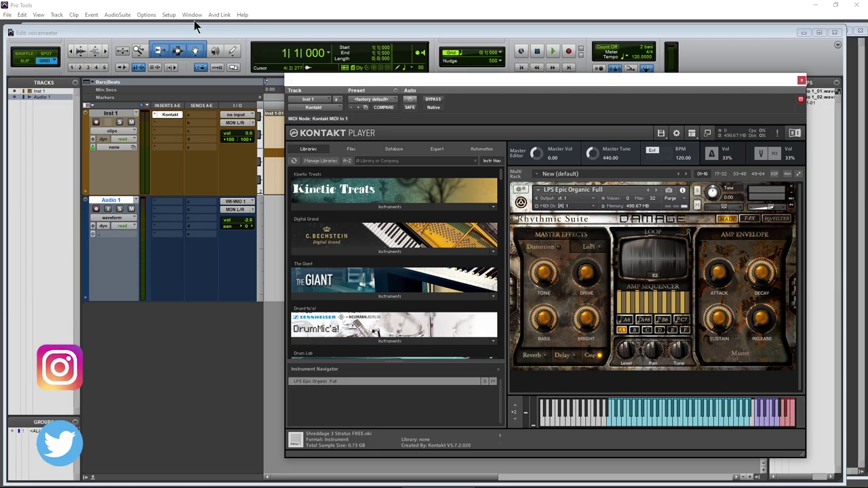
pyautogui.click(169, 14)
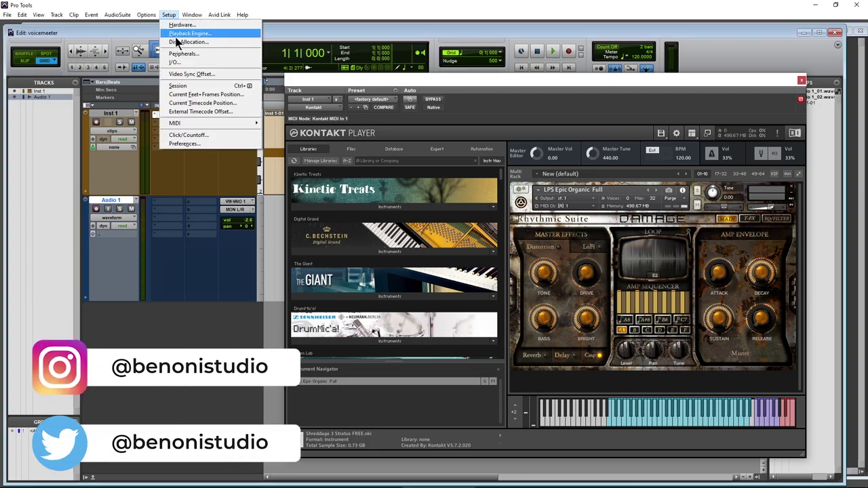
pyautogui.click(178, 32)
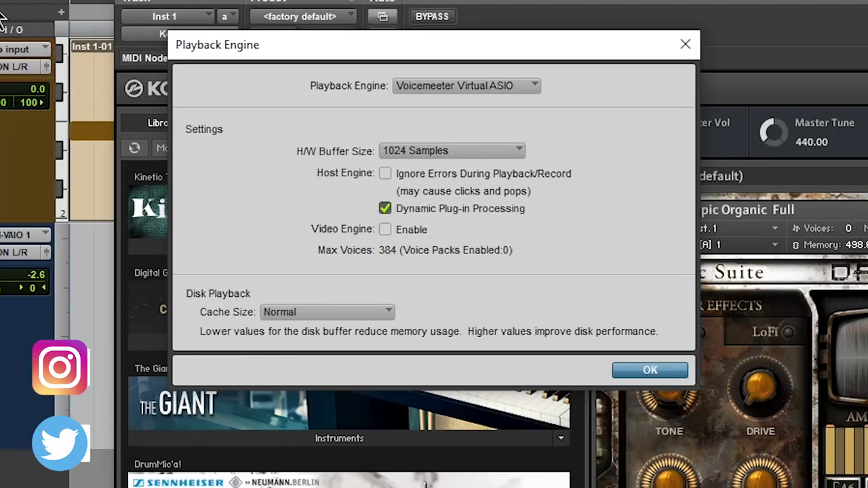
pyautogui.click(486, 87)
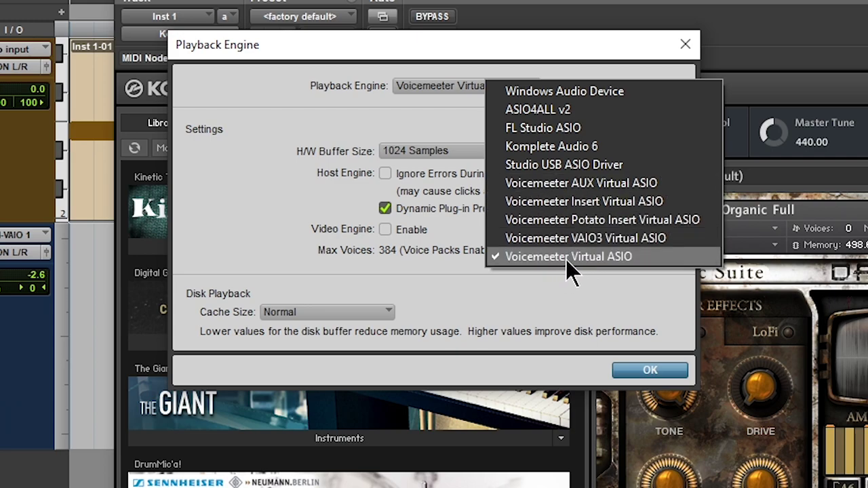
pyautogui.click(549, 301)
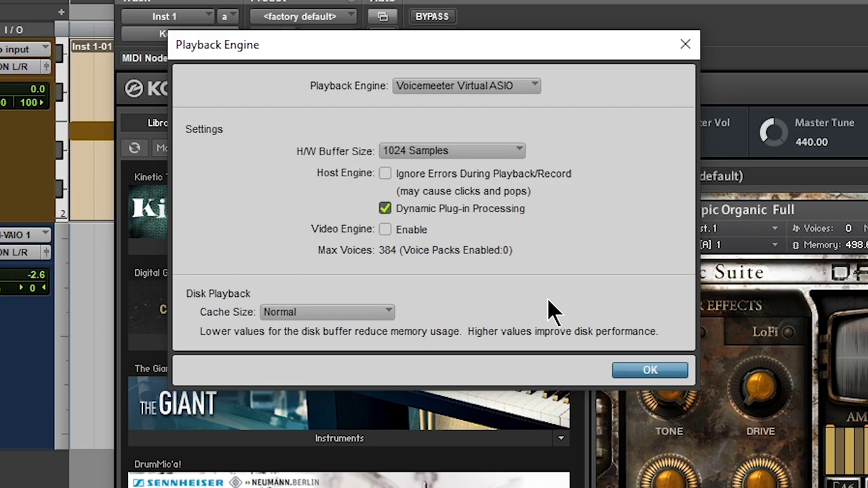
pyautogui.click(650, 370)
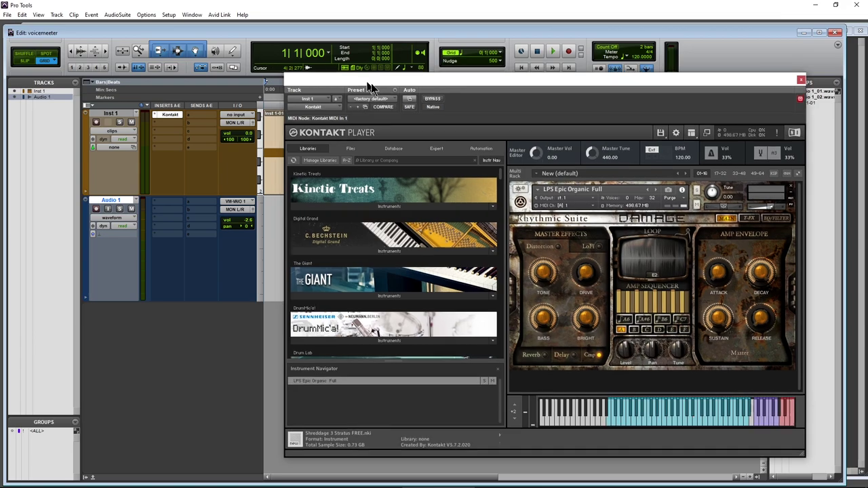
# Start session playback and switch over to the Voicemeeter Potato mixer.
pyautogui.press('space')
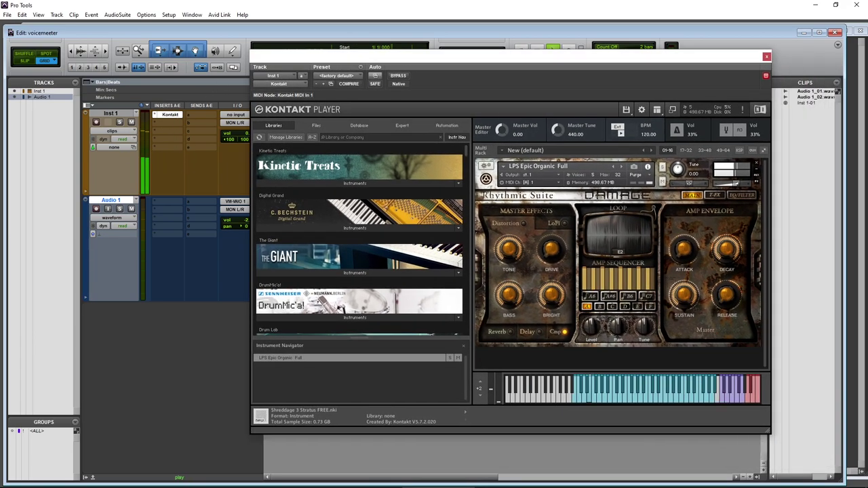
pyautogui.hotkey('alt', 'Tab')
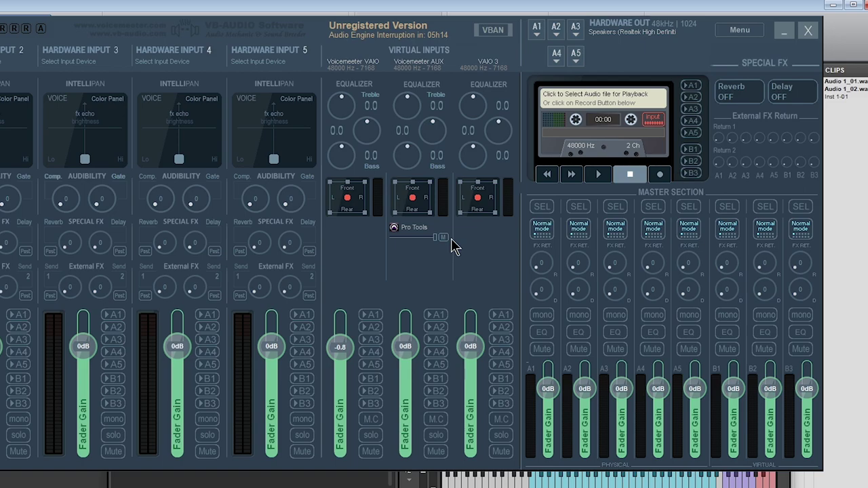
# Leave the Pro Tools VAIO strip on A1 Realtek, briefly enabling A2 then turning it off.
pyautogui.click(536, 41)
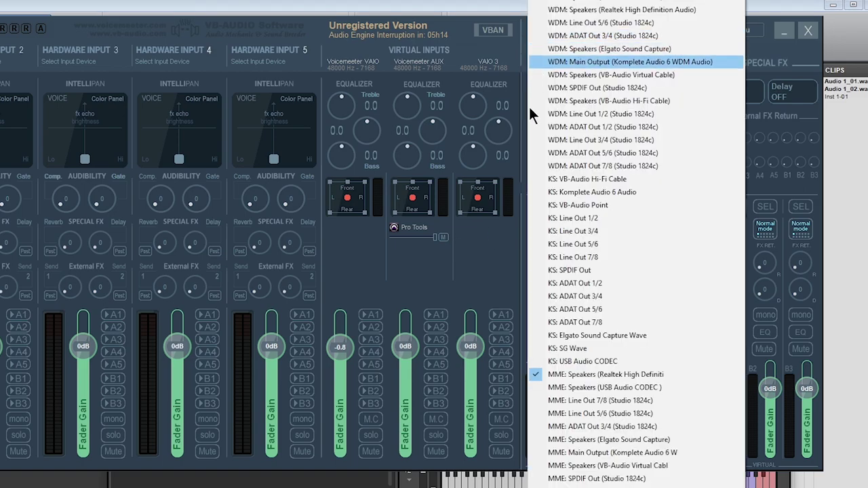
pyautogui.click(354, 283)
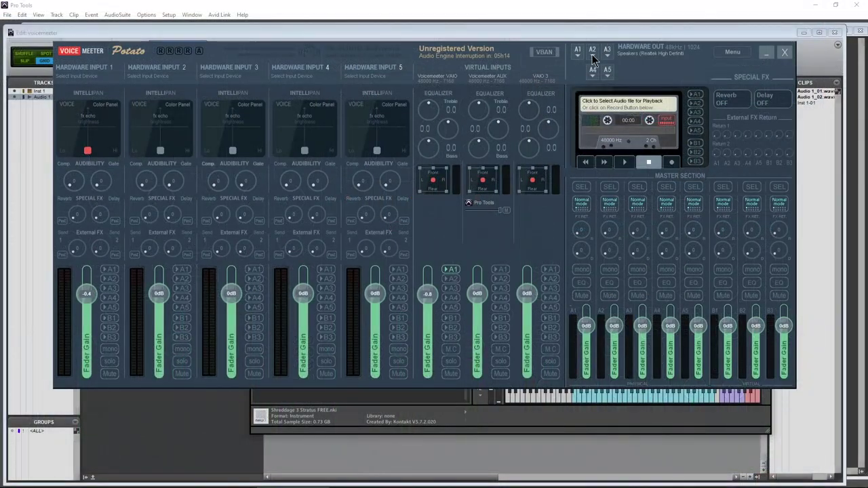
pyautogui.click(554, 39)
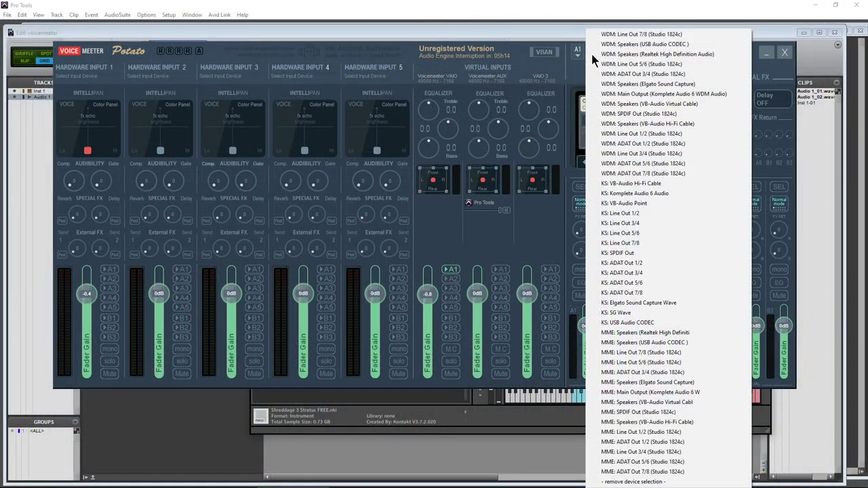
pyautogui.click(438, 233)
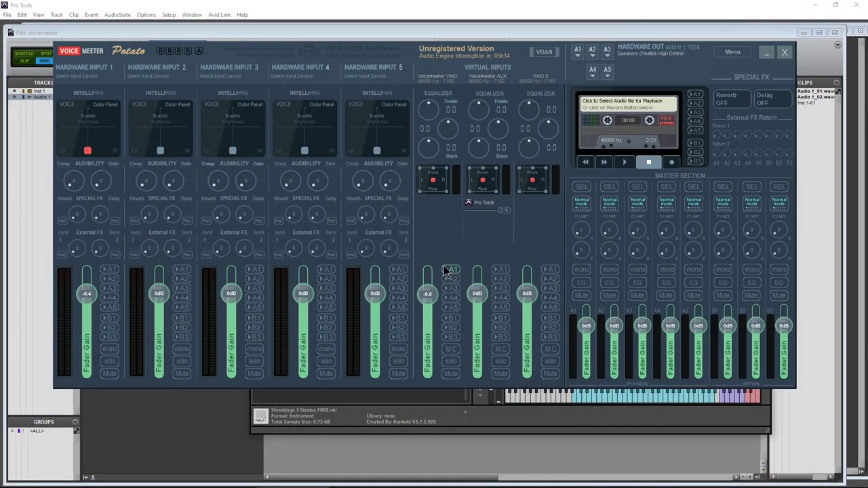
pyautogui.click(450, 279)
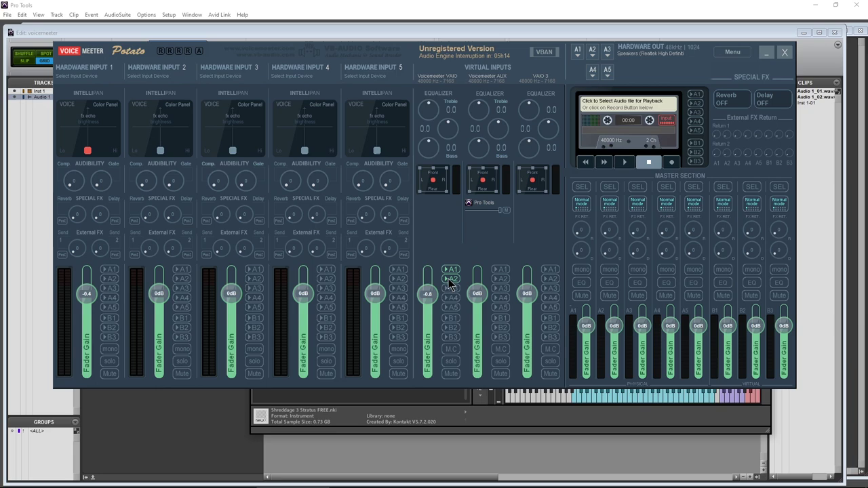
pyautogui.click(450, 279)
pyautogui.click(578, 57)
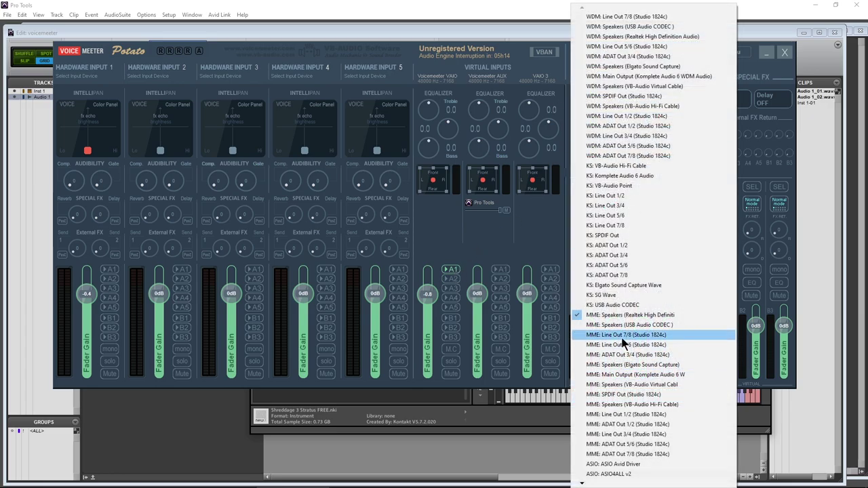
pyautogui.click(422, 217)
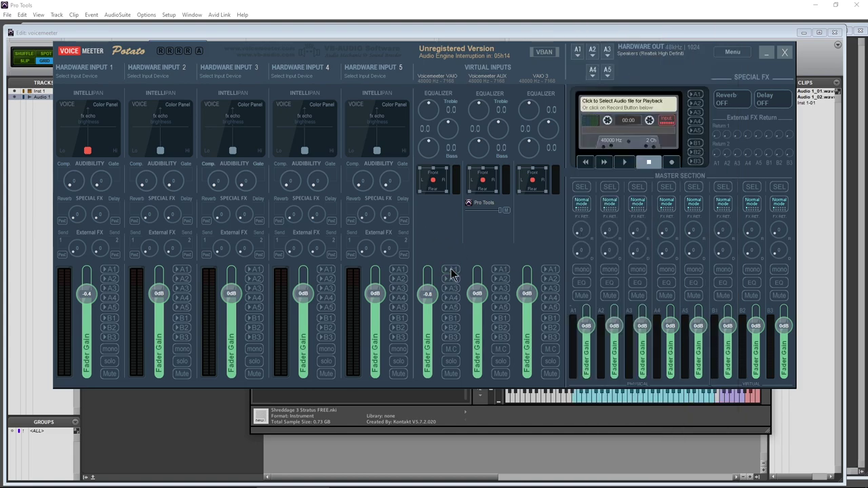
# Move Voicemeeter and Kontakt off the tracks and start session playback.
pyautogui.moveTo(210, 54); pyautogui.dragTo(578, 109)
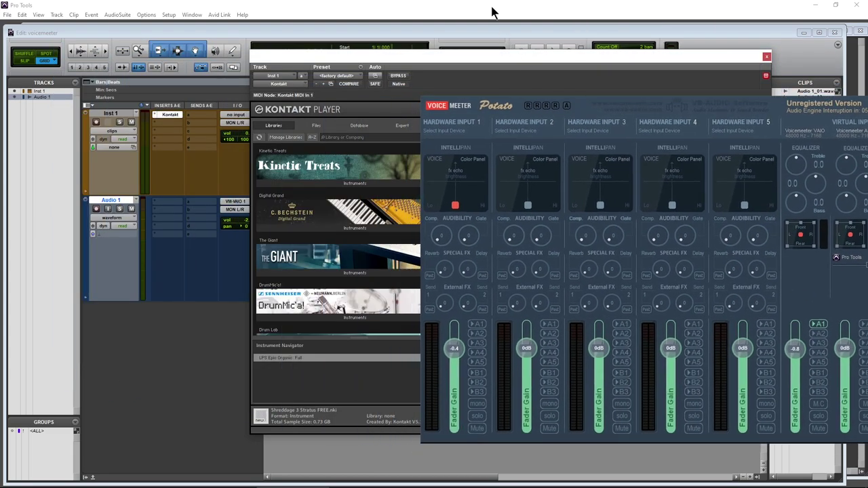
pyautogui.moveTo(373, 61); pyautogui.dragTo(558, 70)
pyautogui.press('space')
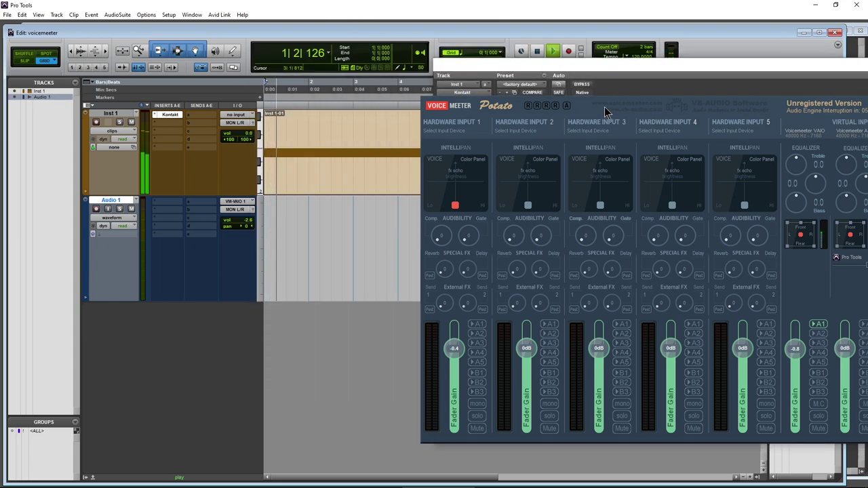
pyautogui.click(598, 114)
pyautogui.moveTo(598, 114); pyautogui.dragTo(362, 105)
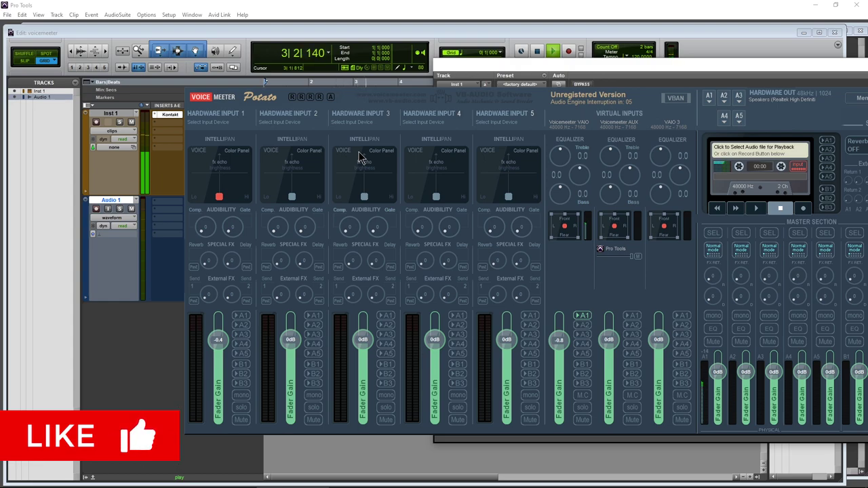
# Stop playback at the session start and shift the Voicemeeter mixer up and left.
pyautogui.click(444, 6)
pyautogui.press('space')
pyautogui.click(357, 112)
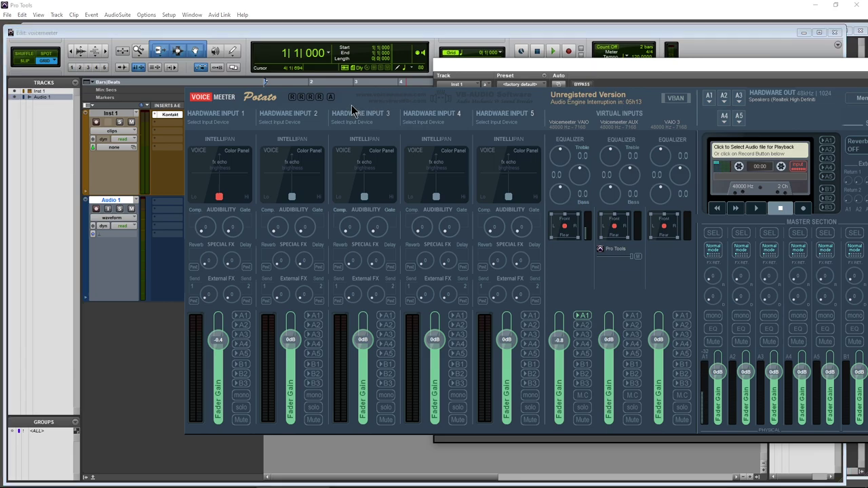
pyautogui.moveTo(337, 100); pyautogui.dragTo(245, 76)
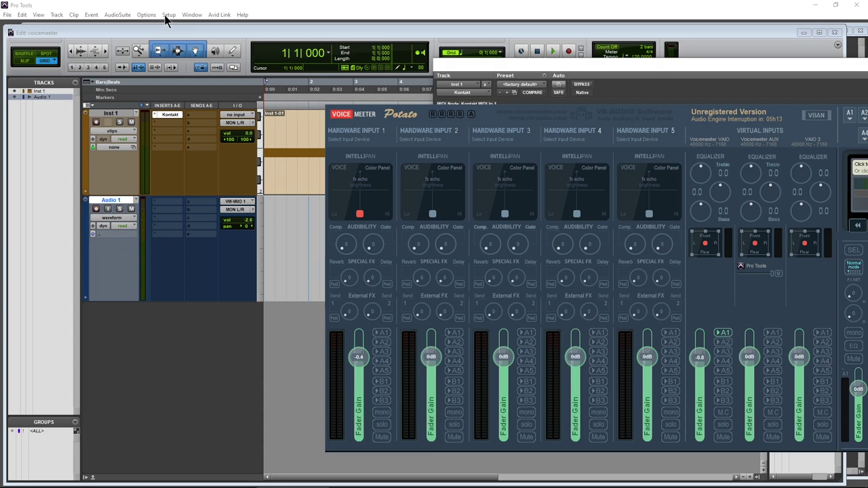
# Review the VM-VAIO 1-2 through 7-8 output and input paths in I/O Setup, then close it.
pyautogui.click(168, 17)
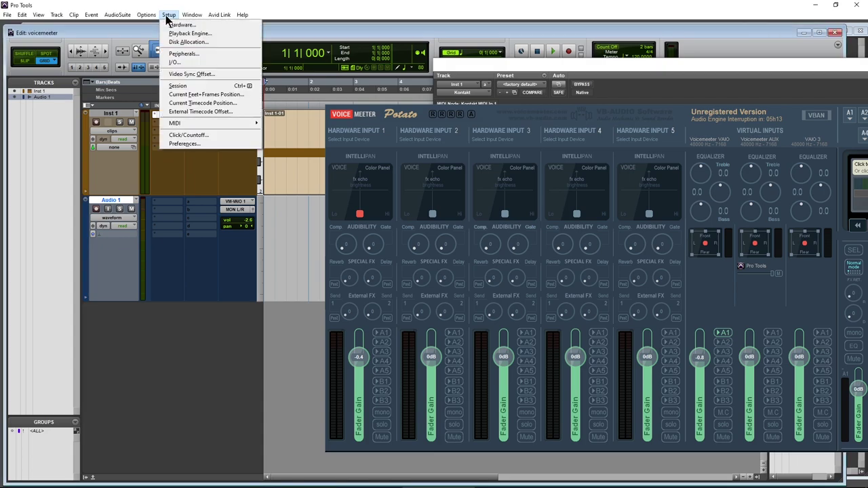
pyautogui.click(175, 63)
pyautogui.moveTo(419, 124); pyautogui.dragTo(726, 166)
pyautogui.click(250, 78)
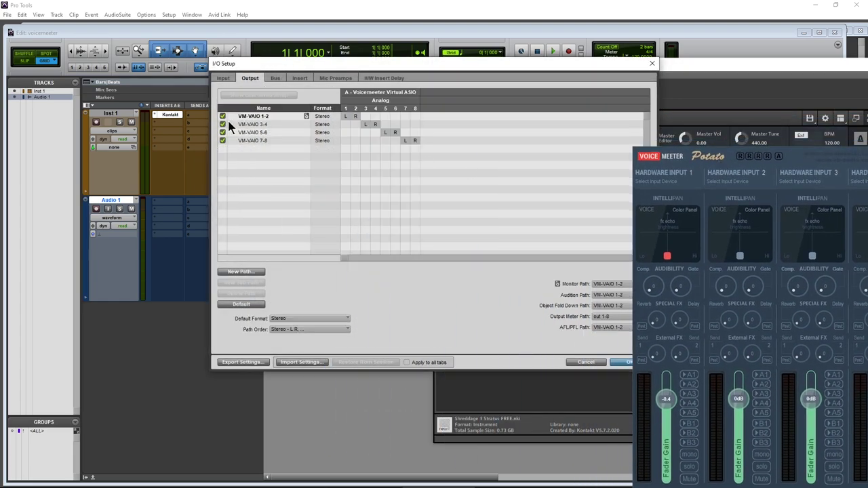
pyautogui.click(224, 78)
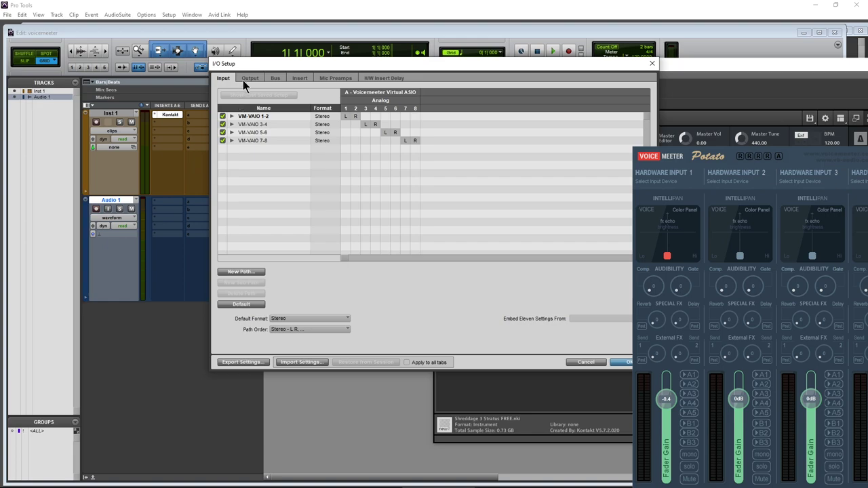
pyautogui.click(249, 78)
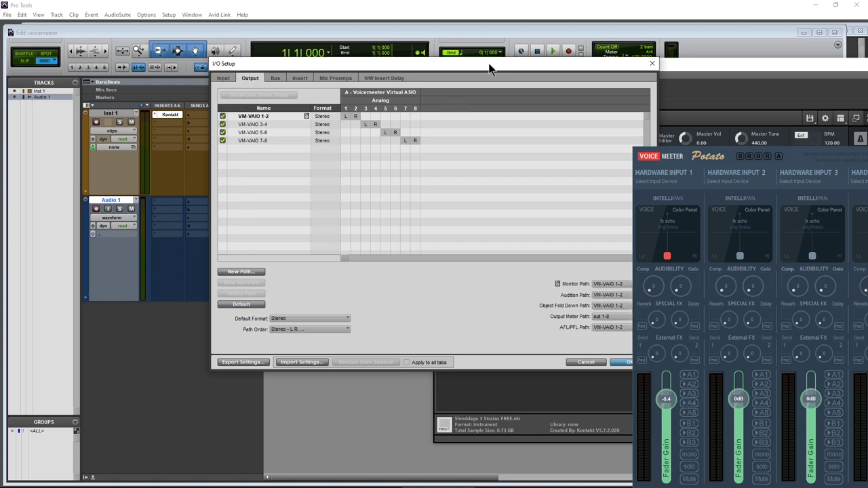
pyautogui.moveTo(490, 69); pyautogui.dragTo(385, 56)
pyautogui.click(526, 350)
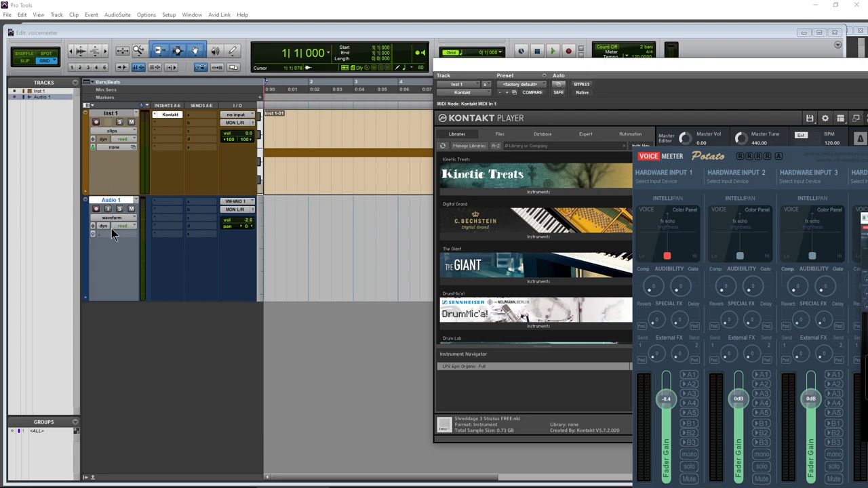
# Dismiss the New Tracks dialog and set Audio 1's input to VM-VAIO 1 (Mono).
pyautogui.click(136, 348)
pyautogui.doubleClick(136, 348)
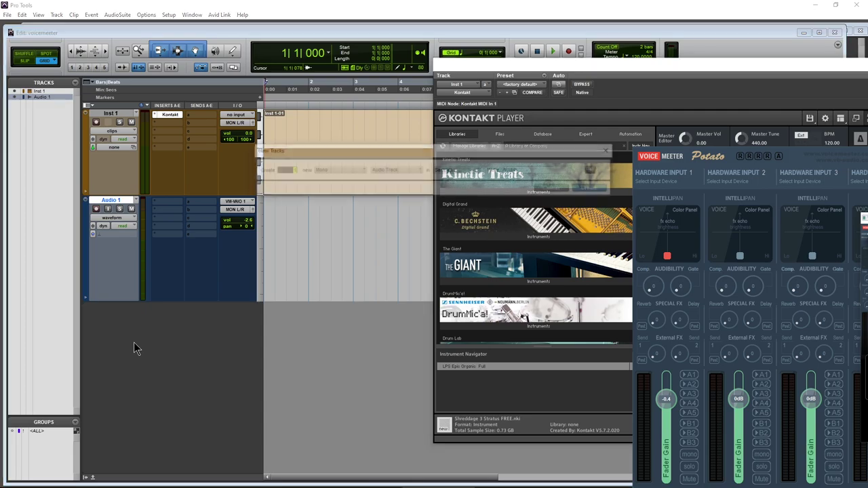
pyautogui.click(610, 149)
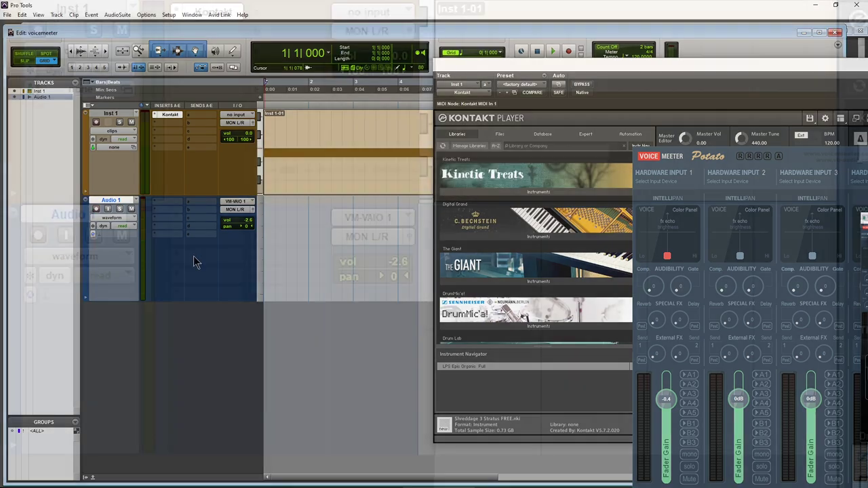
pyautogui.click(248, 201)
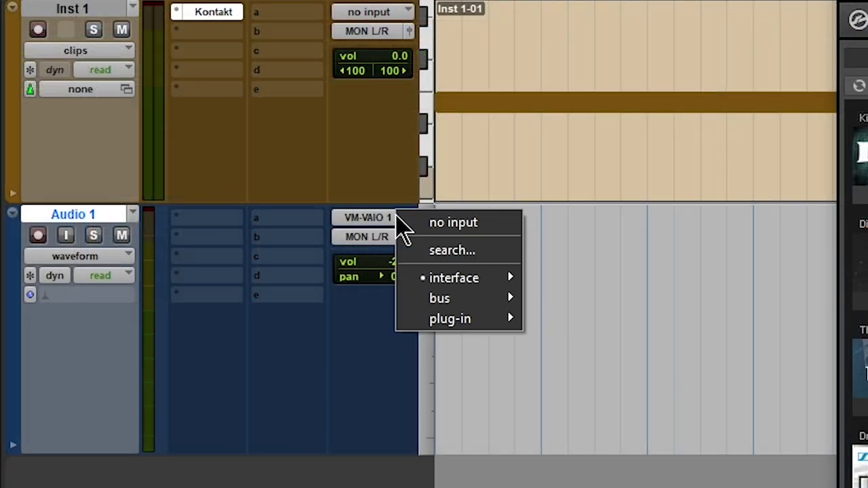
pyautogui.moveTo(438, 280)
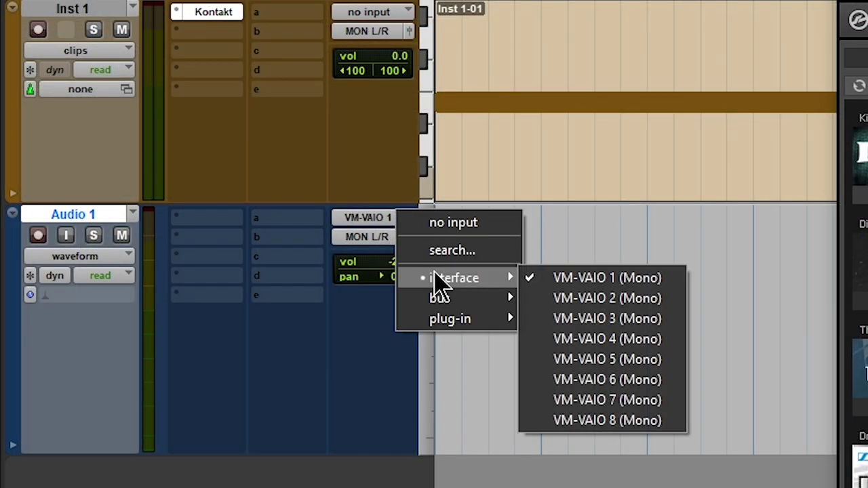
pyautogui.click(614, 278)
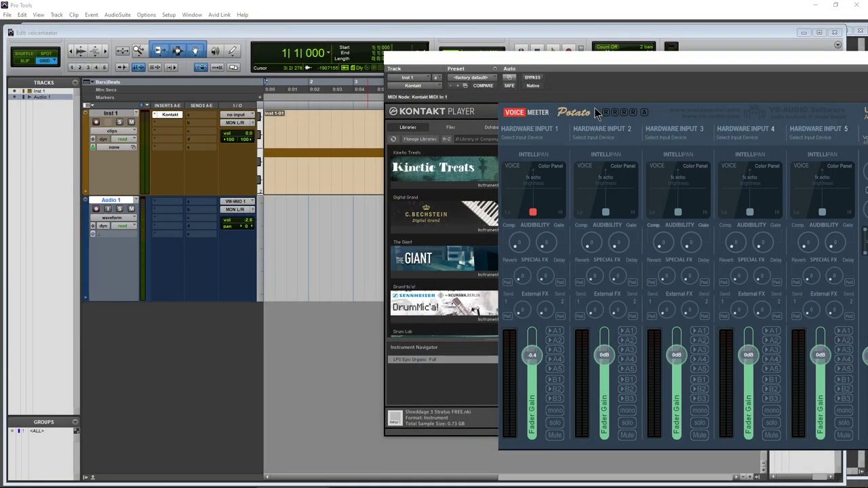
pyautogui.moveTo(594, 108); pyautogui.dragTo(203, 101)
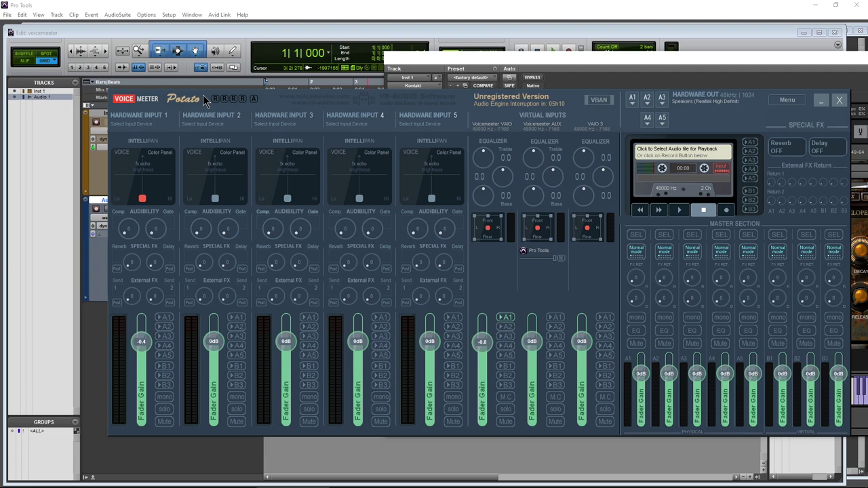
# Assign MME: Microphone (USB Audio CODEC) to Hardware Input 1 and enable its B1 send.
pyautogui.click(141, 125)
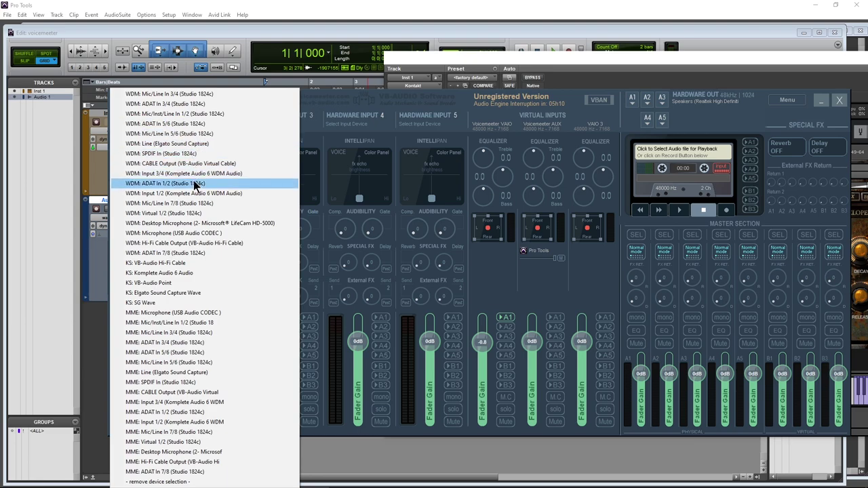
pyautogui.click(179, 313)
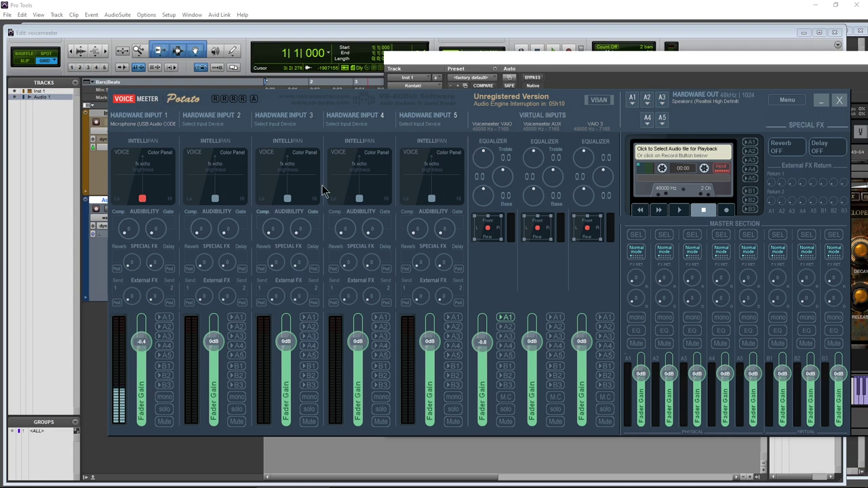
pyautogui.click(168, 367)
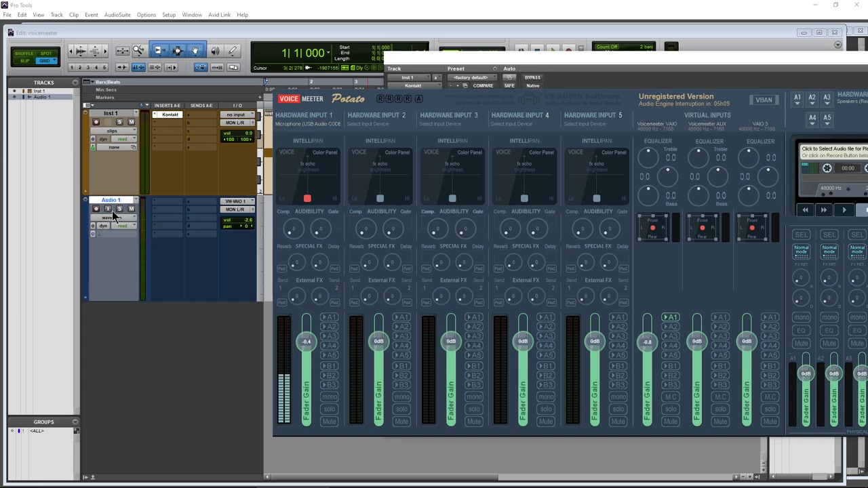
# Enable input monitoring (I) and mute (M) on the Audio 1 track.
pyautogui.click(107, 212)
pyautogui.click(107, 211)
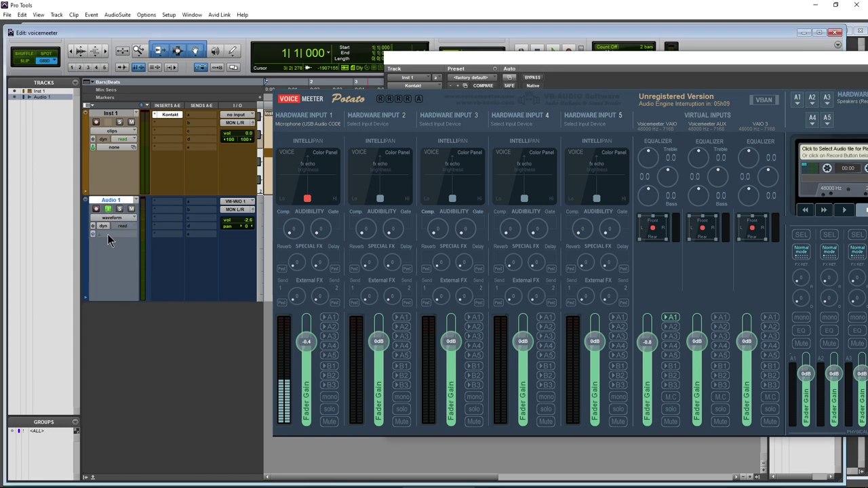
pyautogui.click(329, 368)
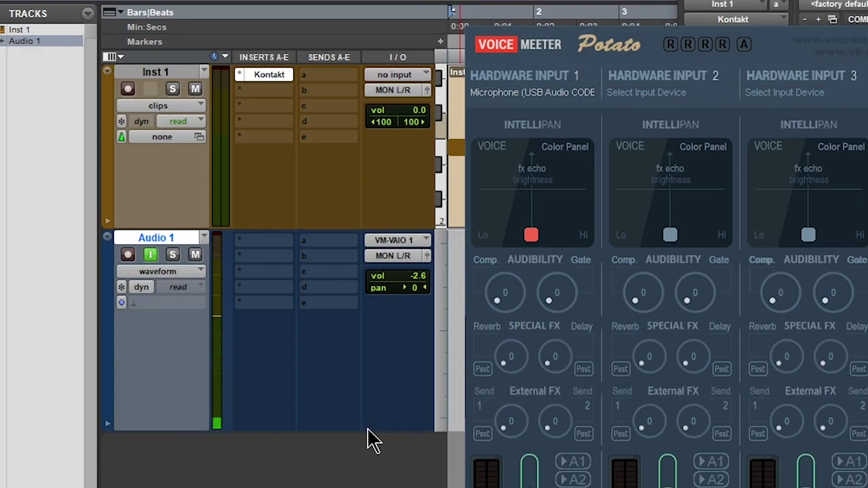
pyautogui.click(195, 255)
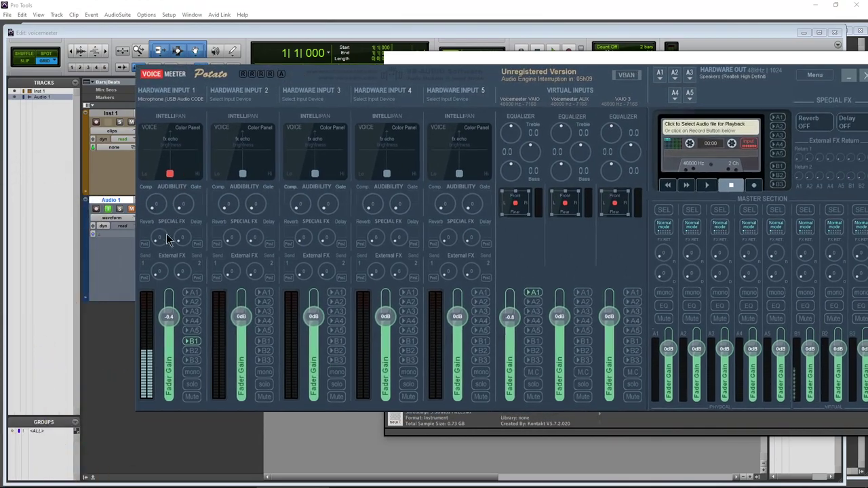
# Check Voicemeeter's Hardware Input 1 device list, leaving the USB microphone selected, and rearrange the windows.
pyautogui.click(162, 101)
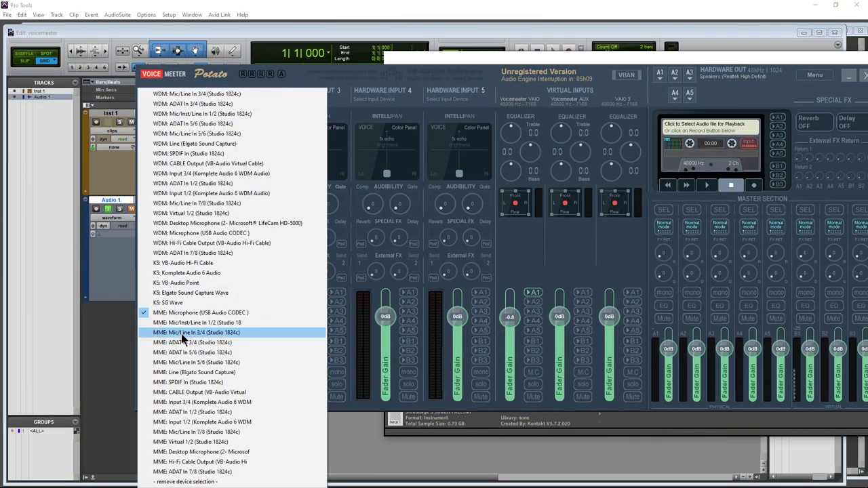
pyautogui.click(301, 75)
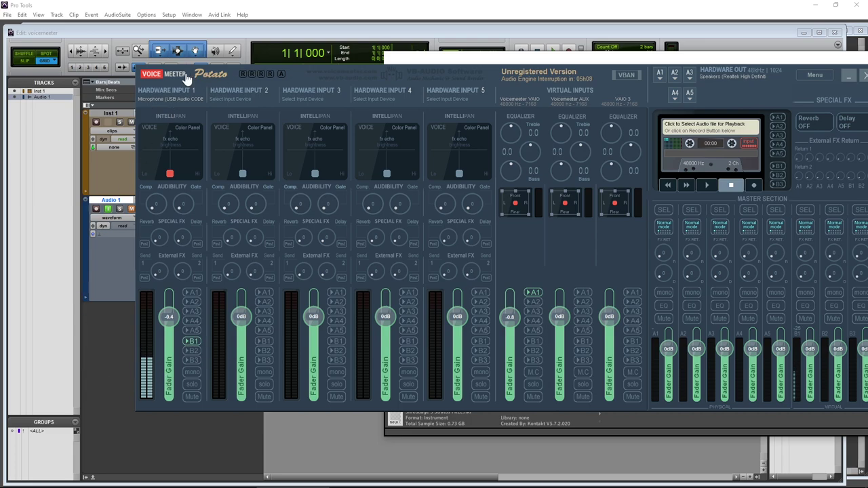
pyautogui.moveTo(303, 74); pyautogui.dragTo(402, 89)
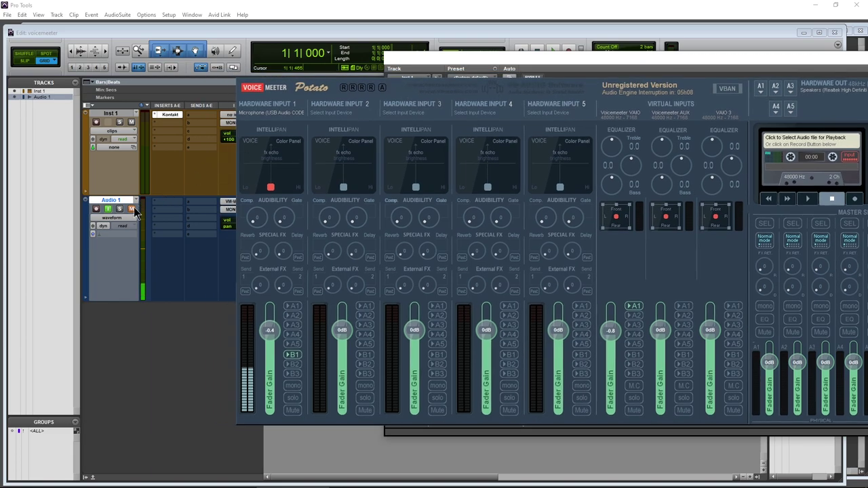
pyautogui.click(107, 212)
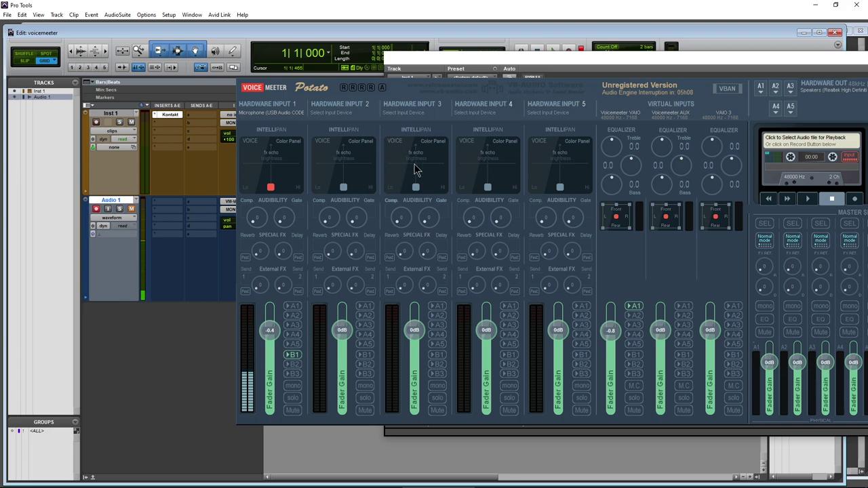
# Move the Voicemeeter mixer aside and close the Kontakt instrument window.
pyautogui.moveTo(591, 93); pyautogui.dragTo(5, 93)
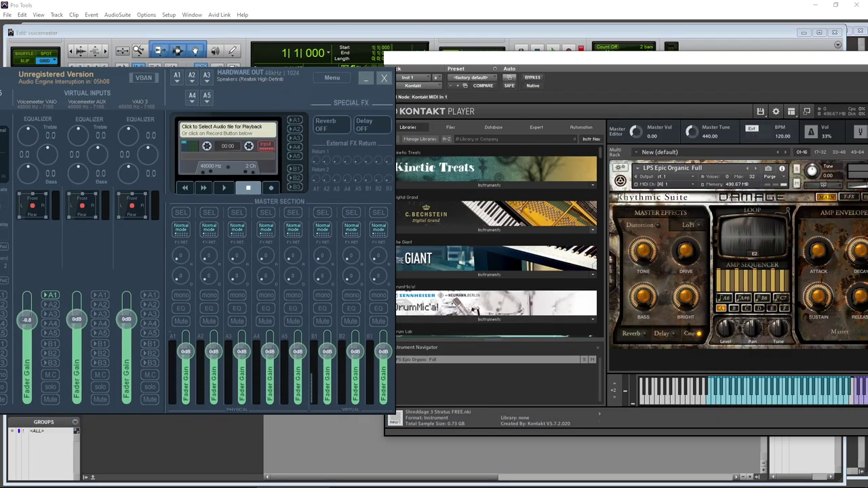
pyautogui.click(468, 80)
pyautogui.moveTo(519, 62); pyautogui.dragTo(204, 64)
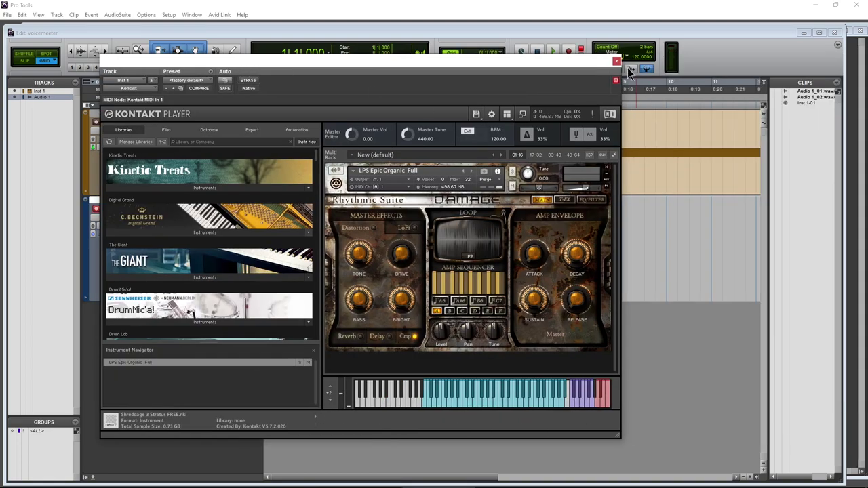
pyautogui.click(617, 62)
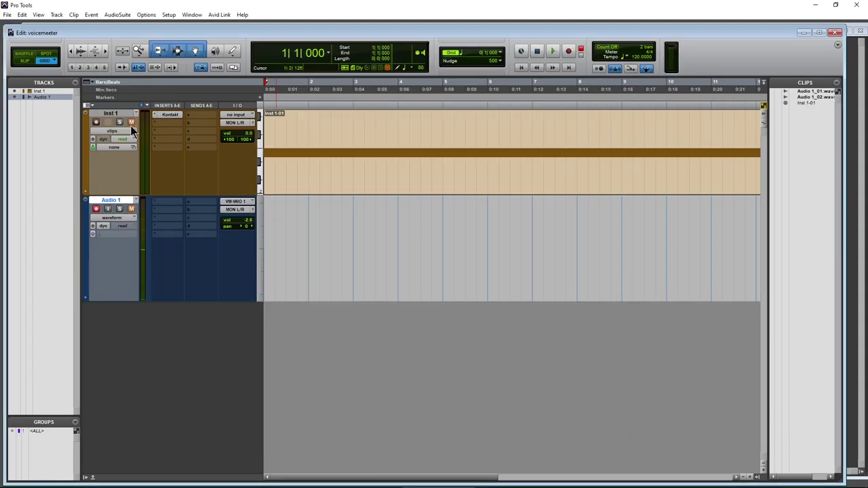
# Record a short take on Audio 1, kept as clip Audio 1_03.
pyautogui.click(568, 52)
pyautogui.click(553, 52)
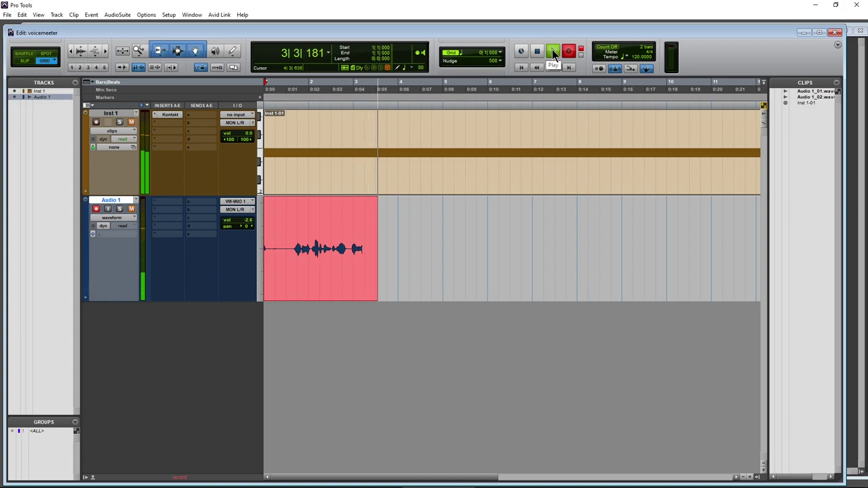
pyautogui.press('space')
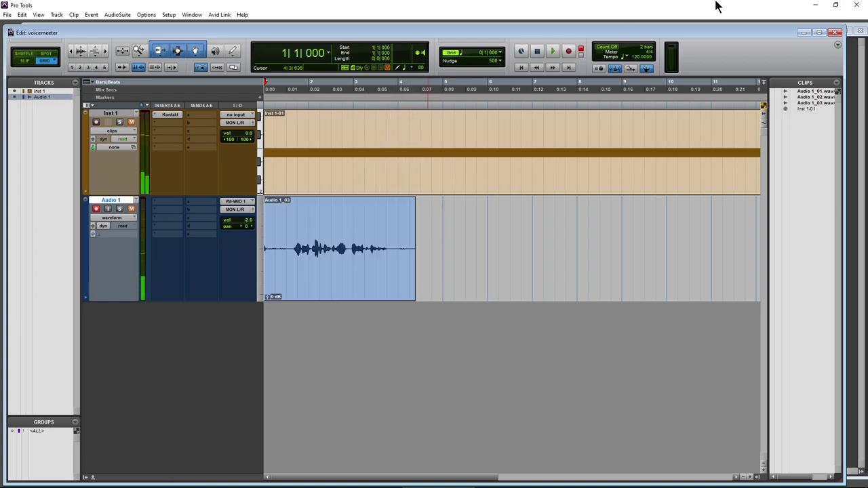
# Disarm Audio 1, raise the new take's clip gain to +7.8 dB, and start playback at beat 3.
pyautogui.click(96, 208)
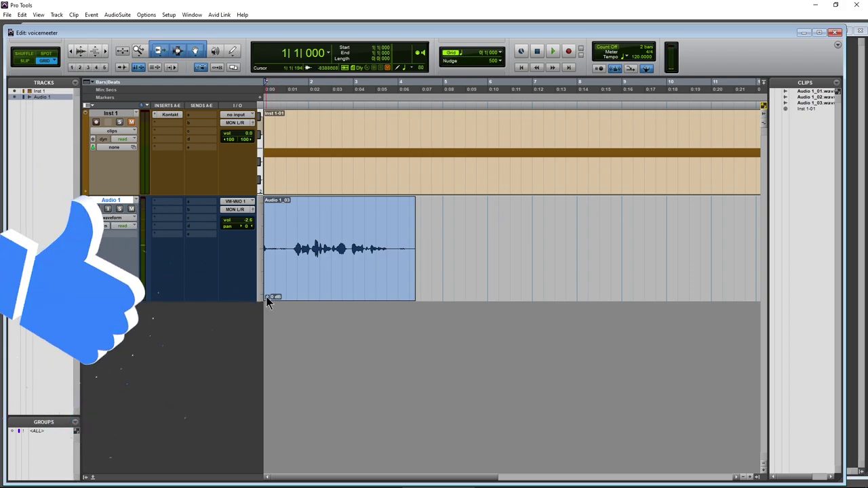
pyautogui.moveTo(266, 296); pyautogui.dragTo(266, 283)
pyautogui.click(291, 229)
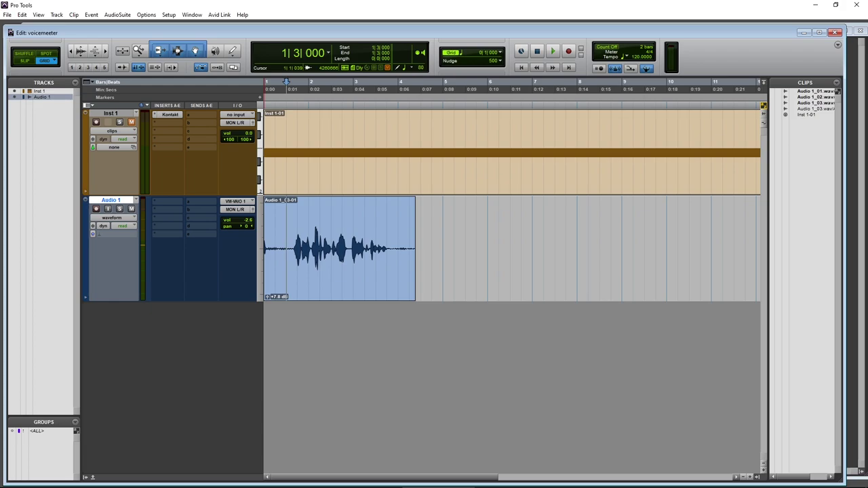
# Turn off the microphone strip's B1 send in Voicemeeter and play back the new take.
pyautogui.hotkey('alt', 'Tab')
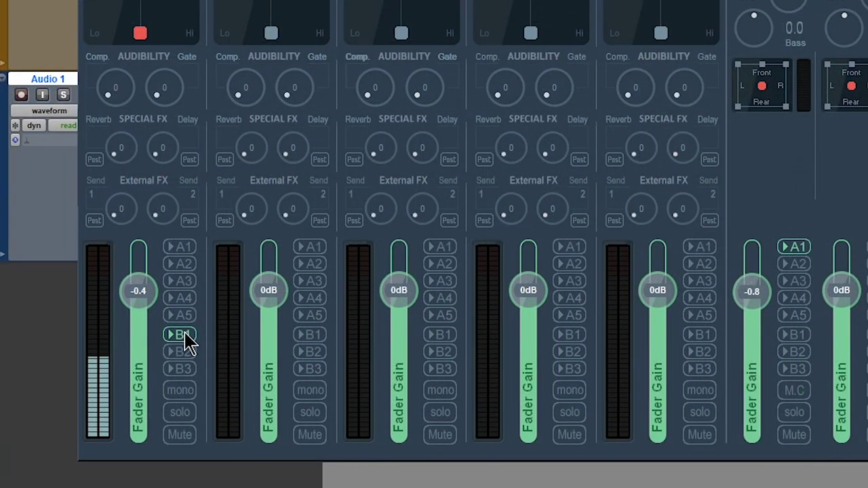
pyautogui.click(185, 334)
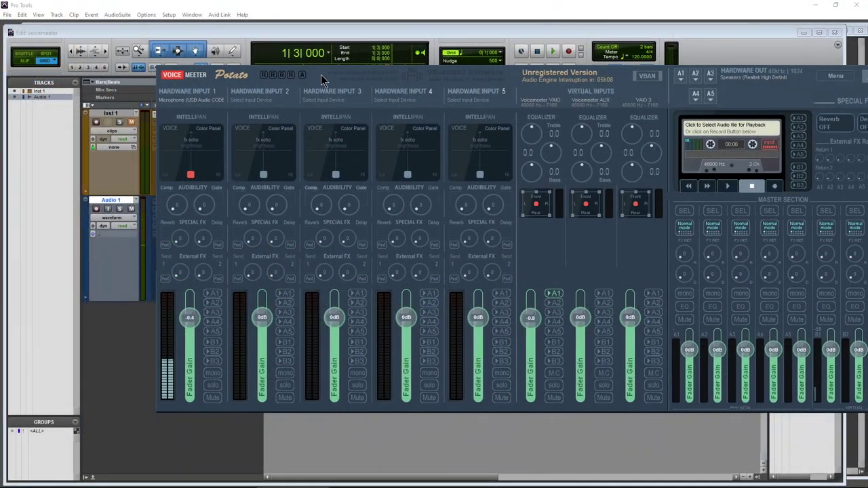
pyautogui.moveTo(323, 80); pyautogui.dragTo(533, 82)
pyautogui.click(309, 8)
pyautogui.press('space')
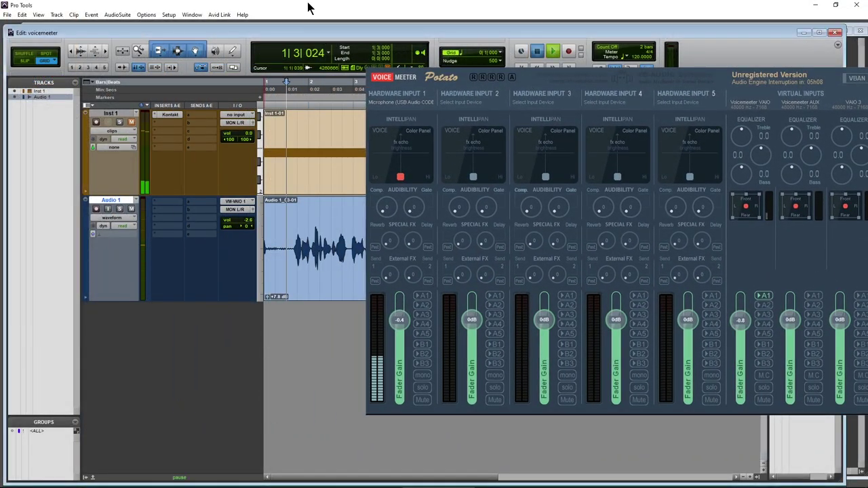
# Reposition the Voicemeeter mixer window back over the Pro Tools session.
pyautogui.click(399, 70)
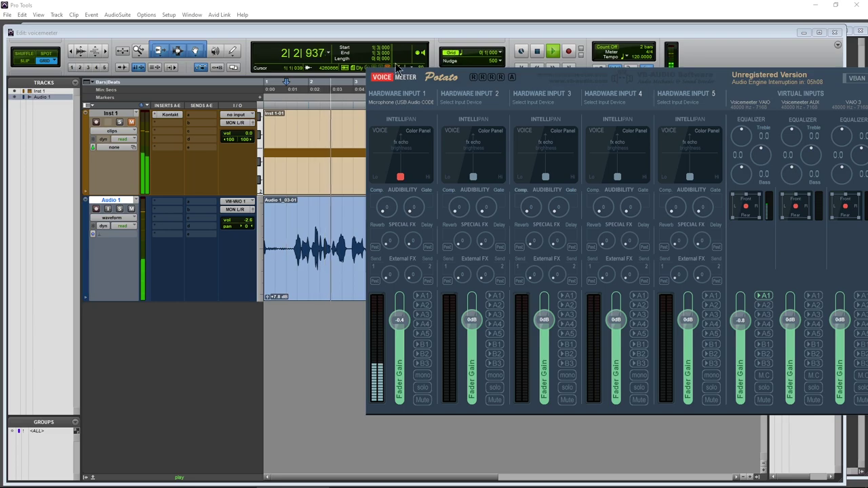
pyautogui.moveTo(523, 78); pyautogui.dragTo(248, 61)
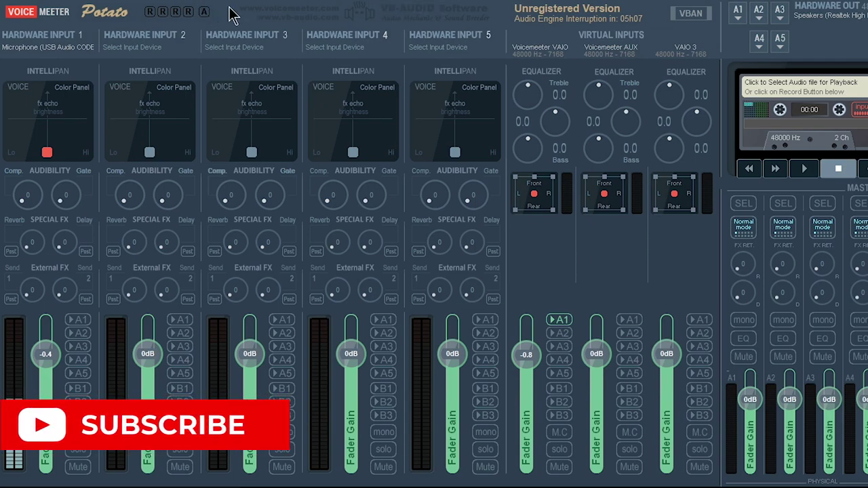
pyautogui.moveTo(231, 14); pyautogui.dragTo(192, 68)
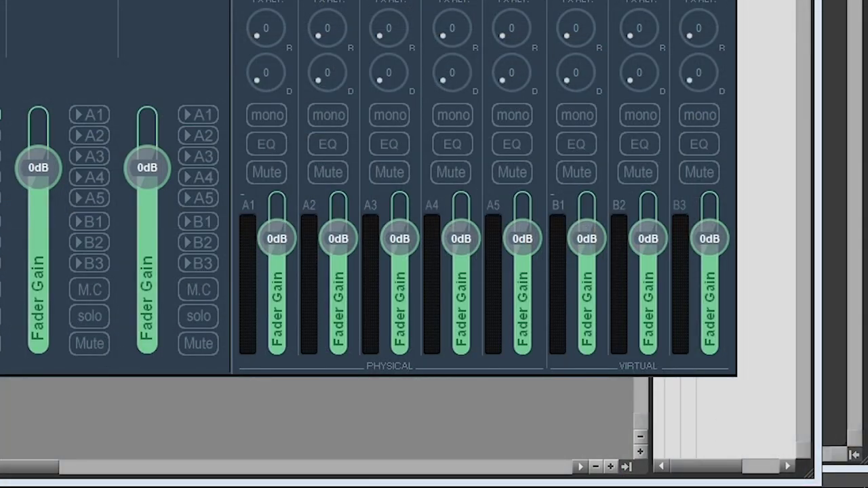
# Set the Windows speaker volume to 53 in the sound flyout.
pyautogui.click(740, 473)
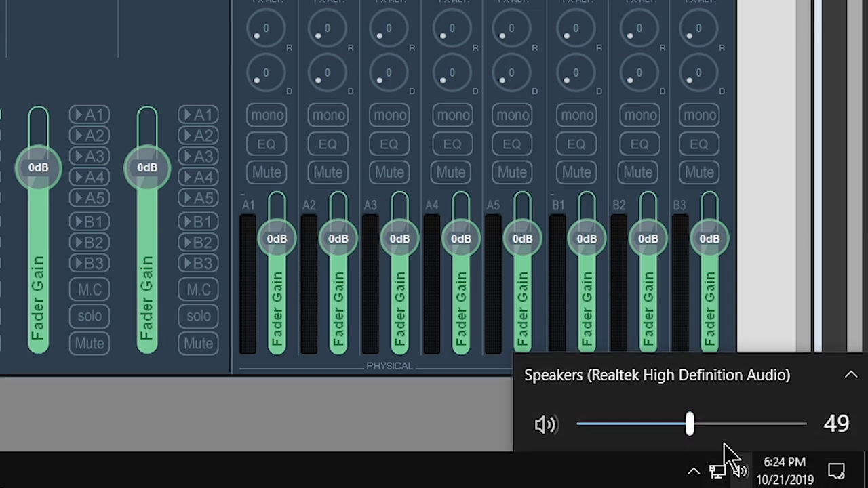
pyautogui.click(699, 426)
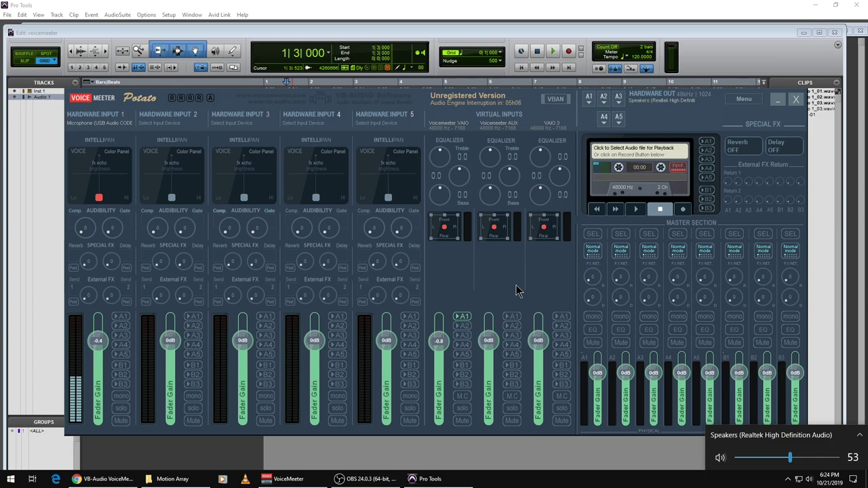
pyautogui.click(809, 479)
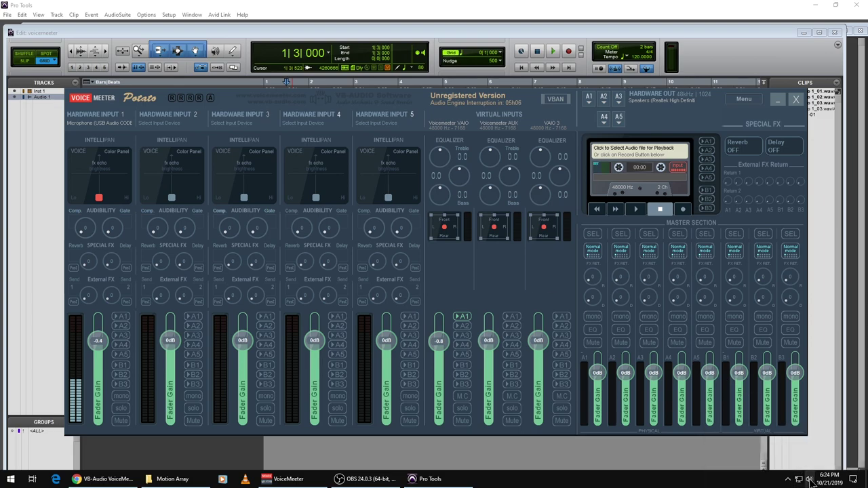
# Select VoiceMeeter Aux Input as the playback device and lower its volume to 44.
pyautogui.click(810, 479)
pyautogui.click(846, 444)
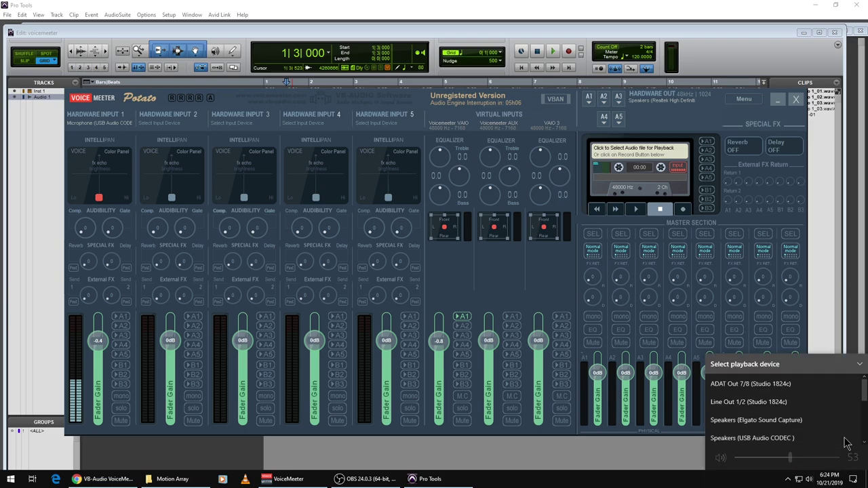
pyautogui.scroll(-5, 789, 386)
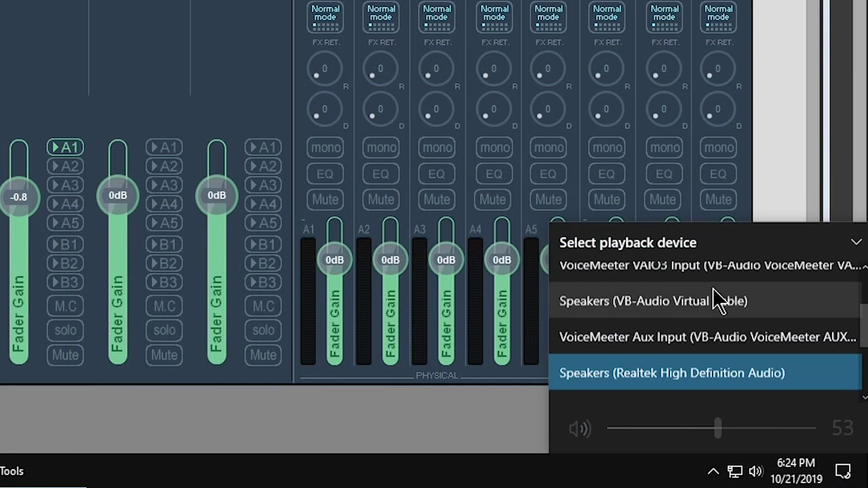
pyautogui.scroll(-1, 719, 300)
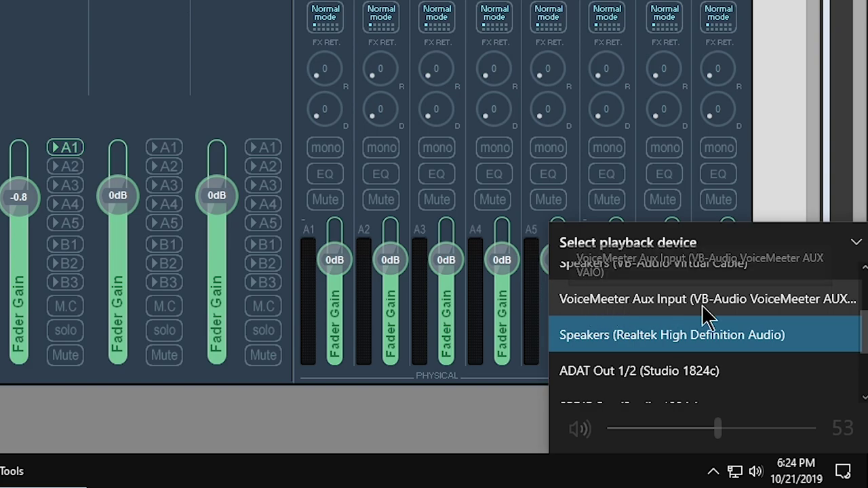
pyautogui.click(709, 303)
pyautogui.moveTo(732, 430)
pyautogui.mouseDown()
pyautogui.moveTo(698, 432)
pyautogui.moveTo(732, 432)
pyautogui.mouseUp()
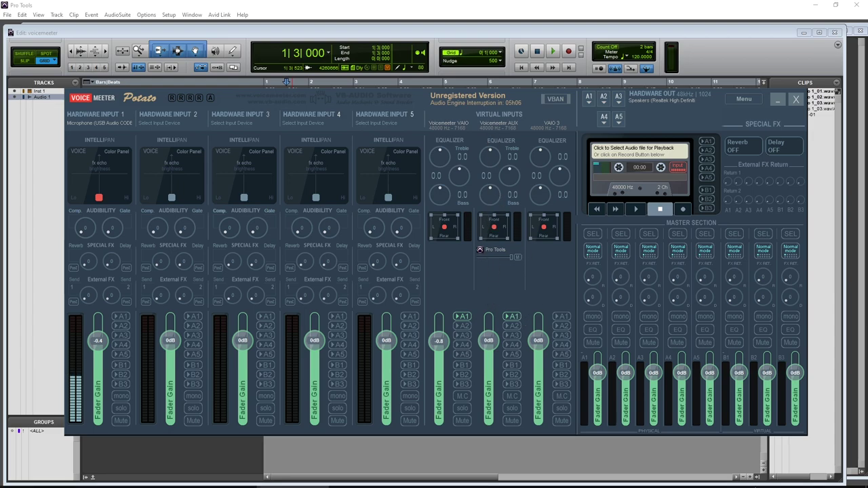
# Switch Windows playback back to Speakers (Realtek High Definition Audio) at volume around 53–54.
pyautogui.click(809, 478)
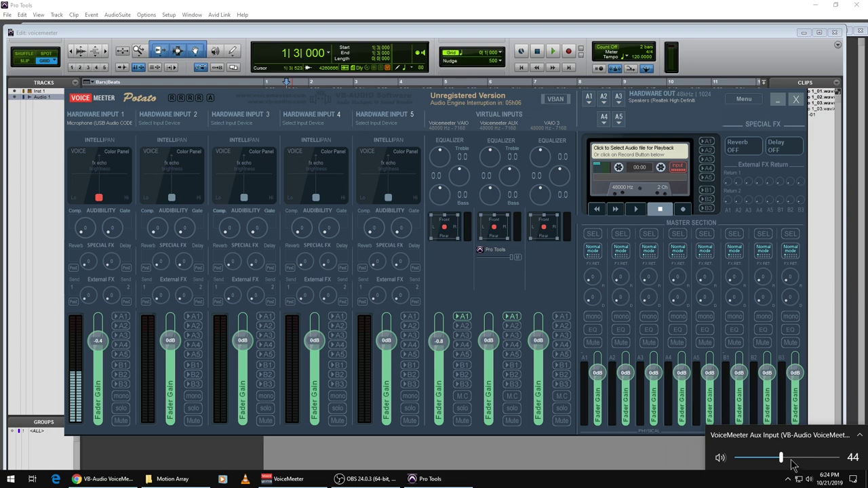
pyautogui.click(792, 460)
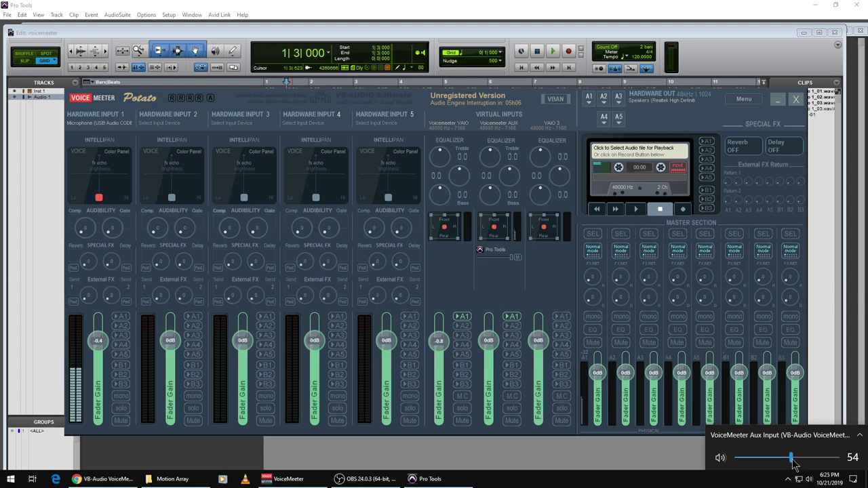
pyautogui.click(792, 436)
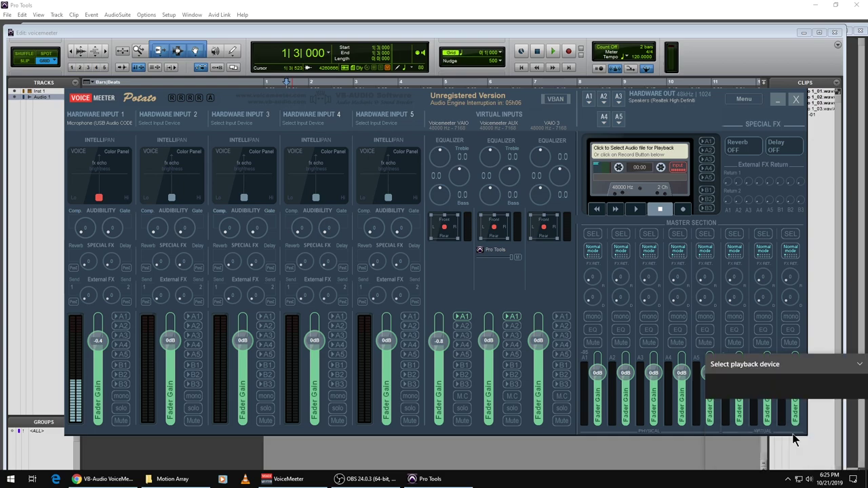
pyautogui.scroll(-4, 781, 412)
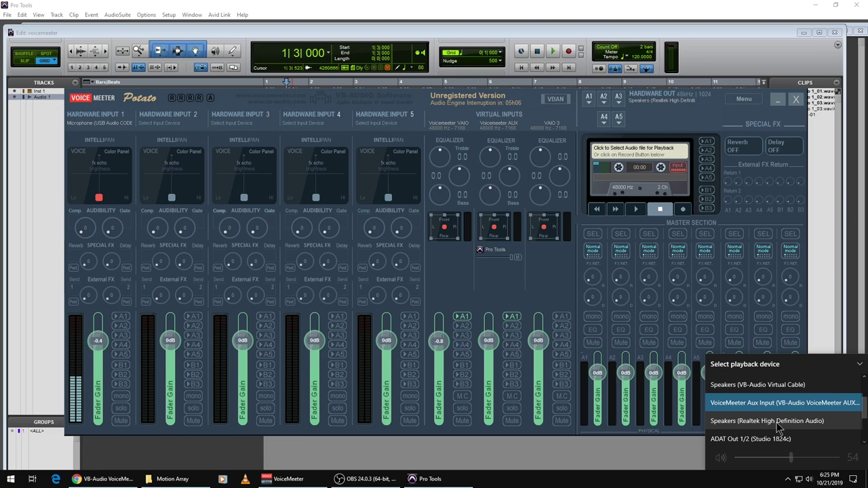
pyautogui.click(778, 421)
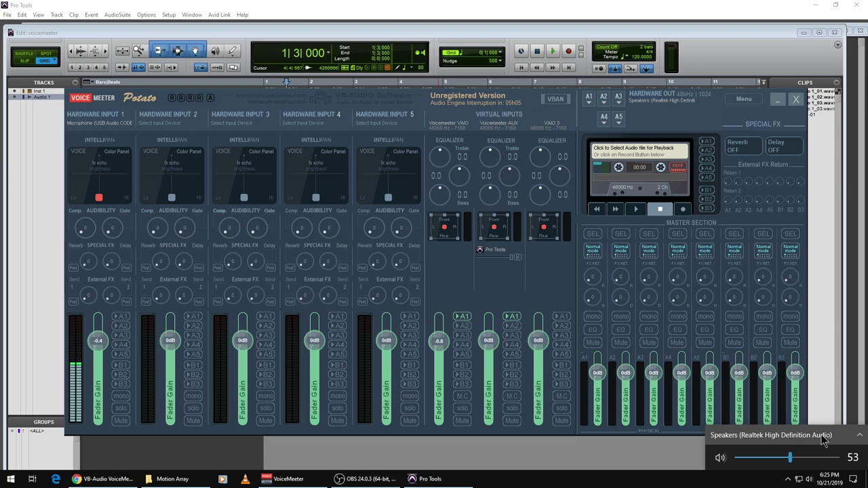
pyautogui.click(516, 317)
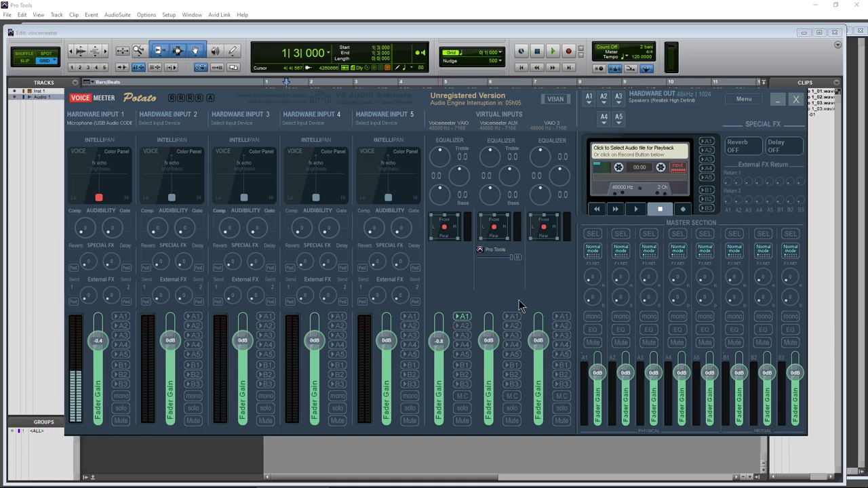
pyautogui.click(588, 99)
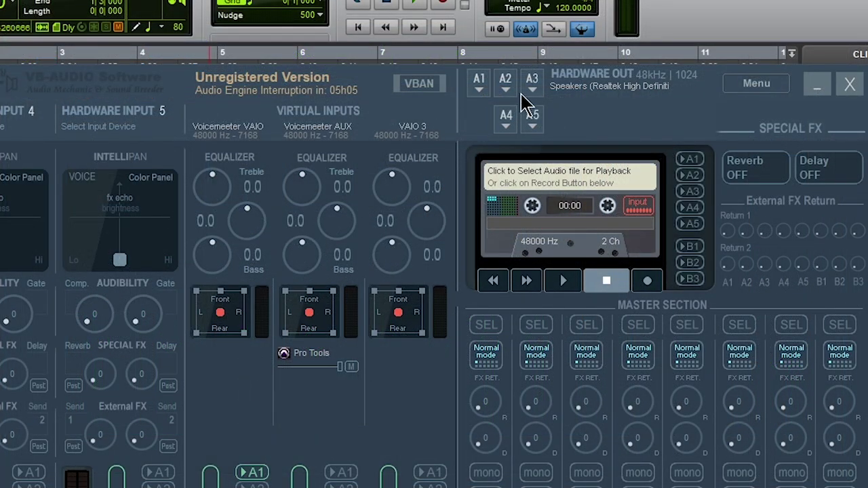
pyautogui.click(519, 93)
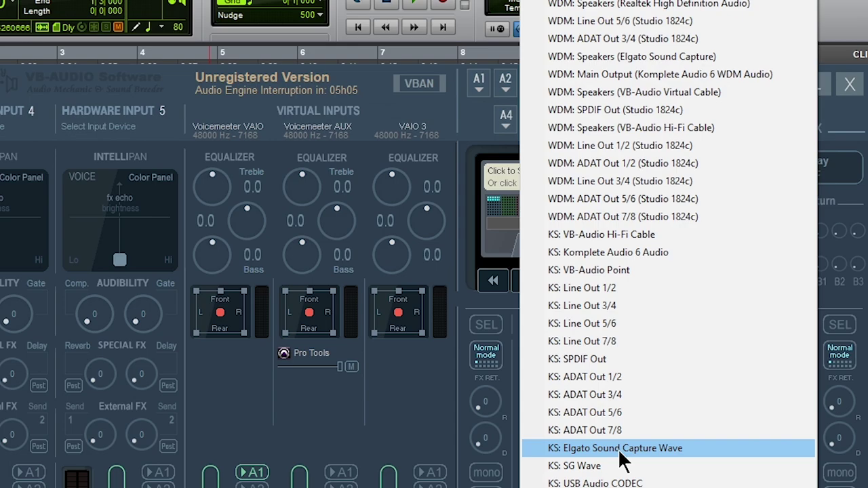
pyautogui.click(236, 416)
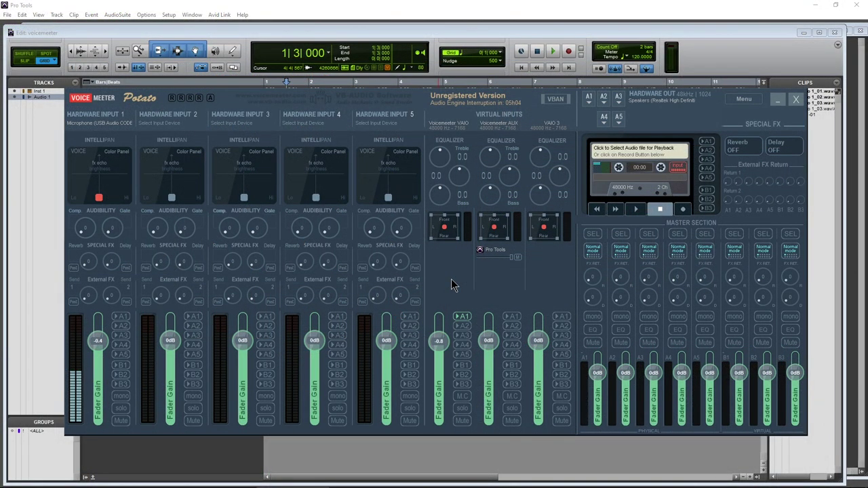